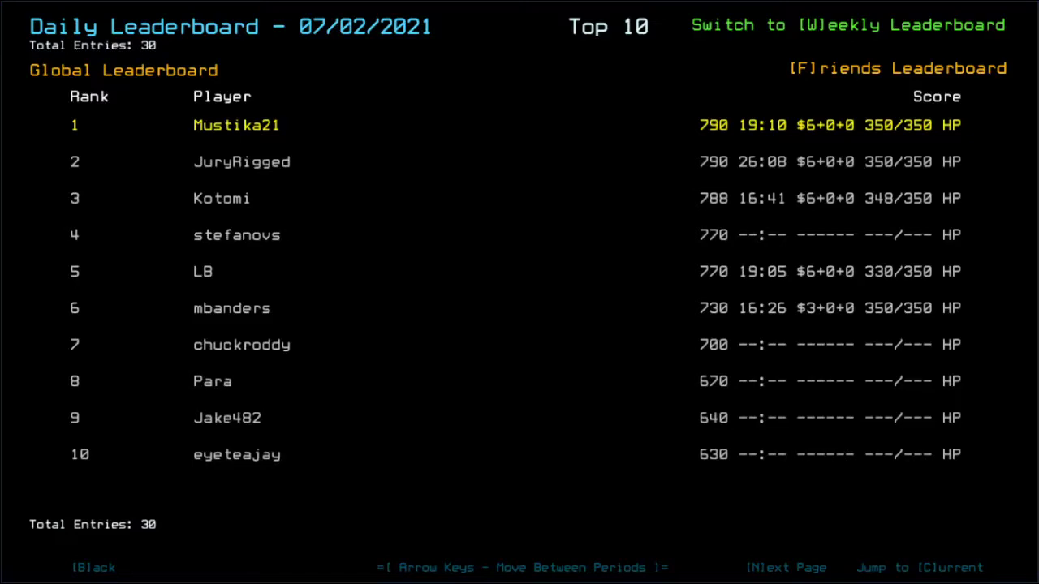
Switch the 07/02/2021 daily leaderboard from the global top 10 to friends rankings
key("f")
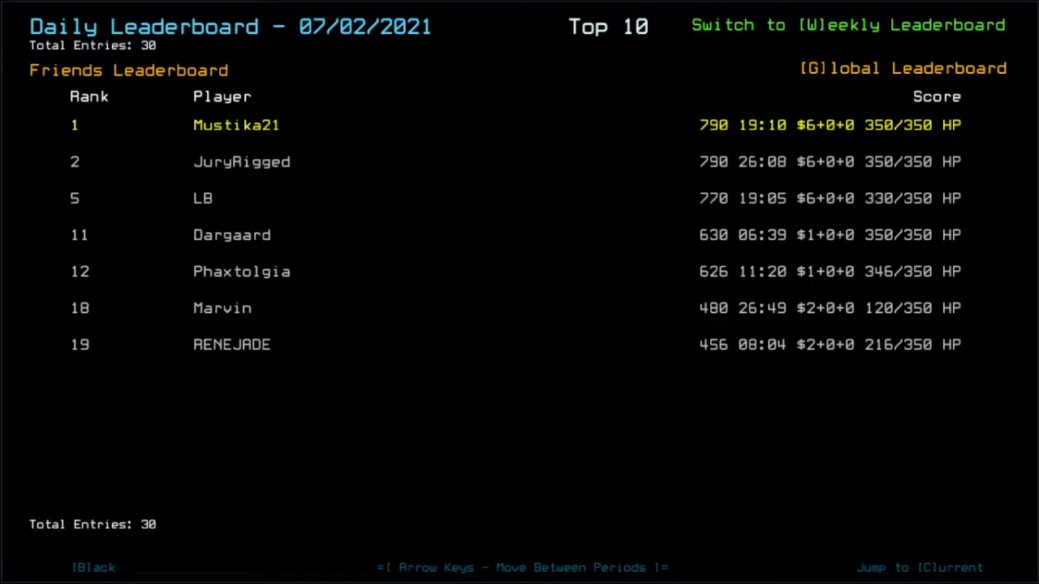
Start the daily challenge and load in with drones Ian, Sarah and Kellee
key("b")
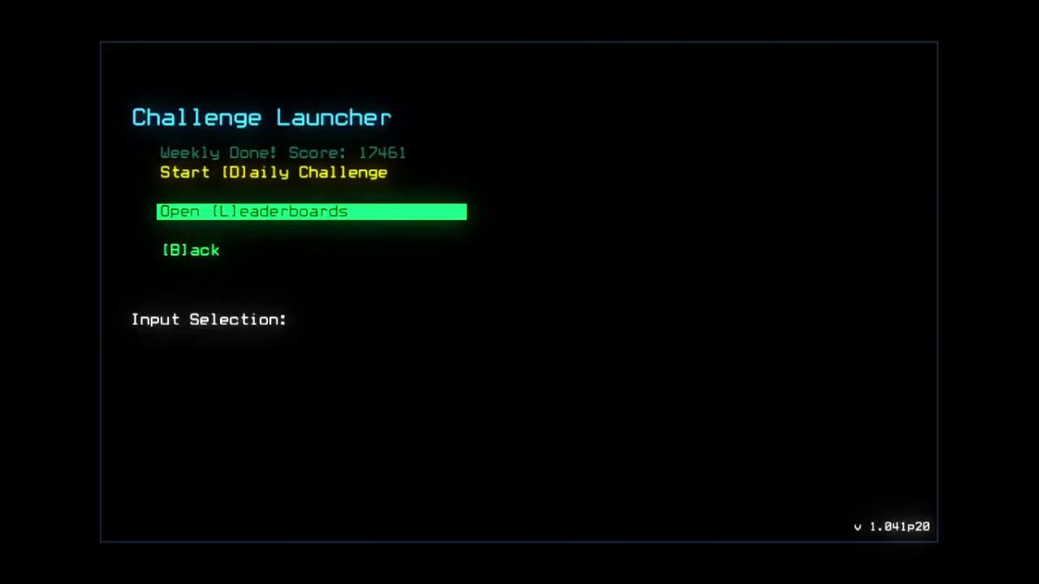
key("d")
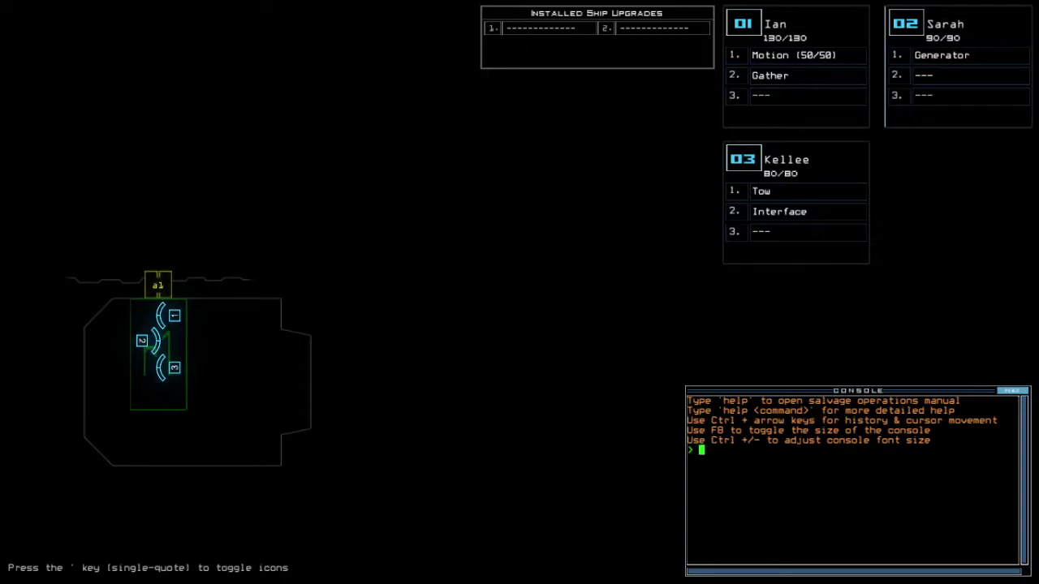
Toggle the far view, quality and clutter settings in the Graphical options
key("Escape")
key("o")
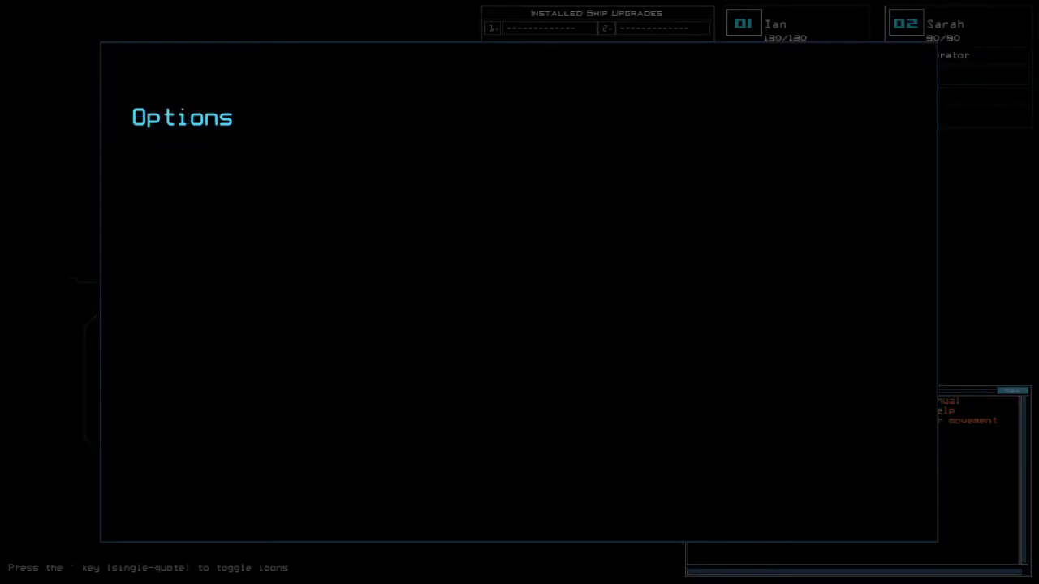
key("g")
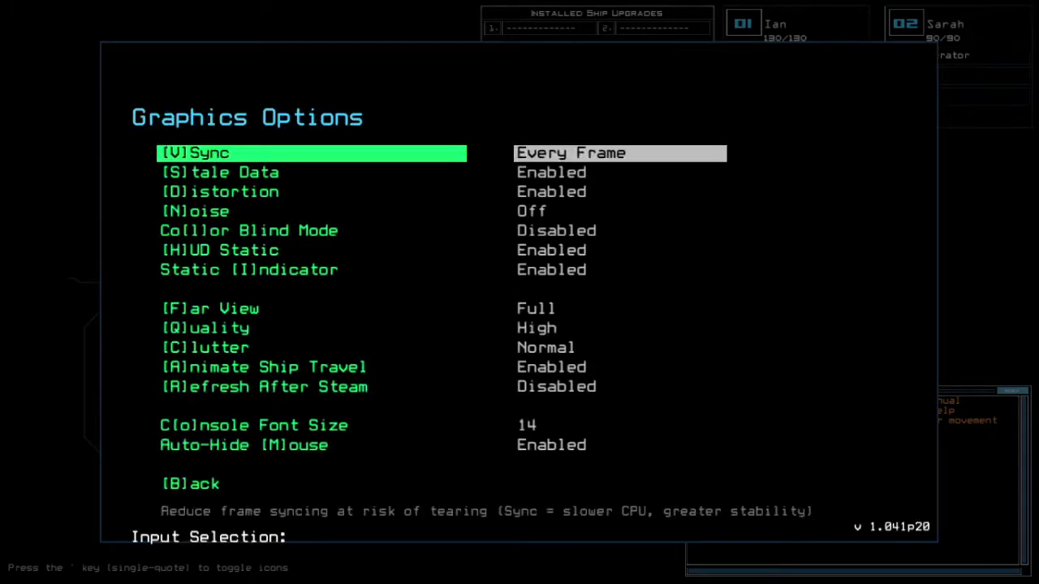
key("f")
key("q")
key("c")
Back out of the options and pause menu to resume the mission
key("b")
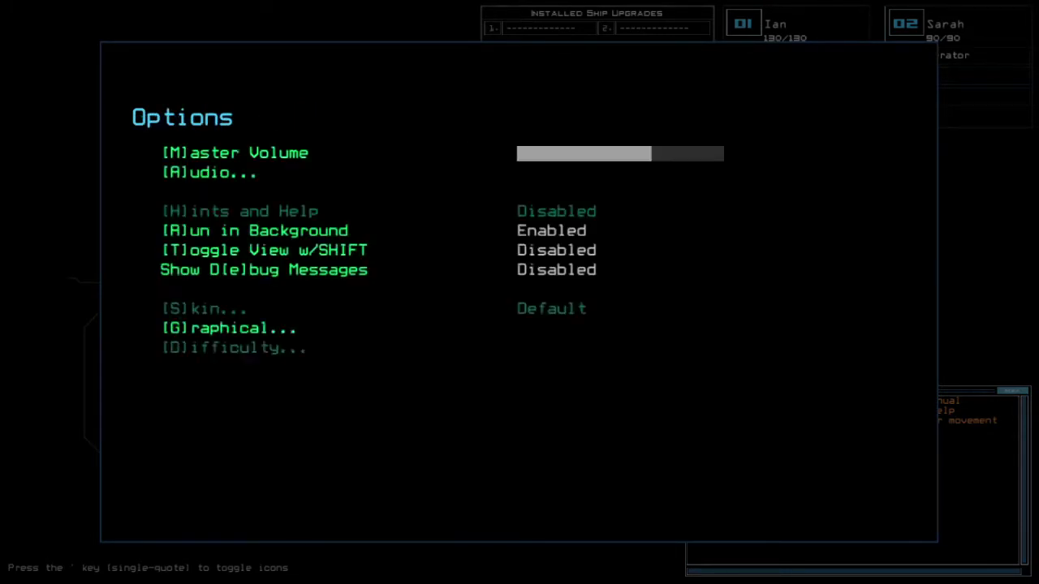
key("b")
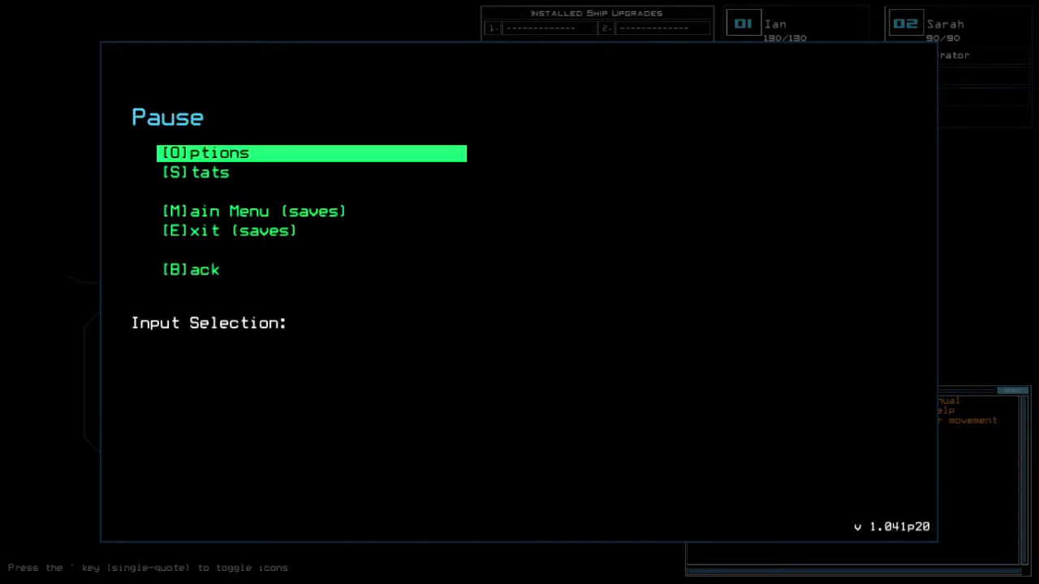
key("b")
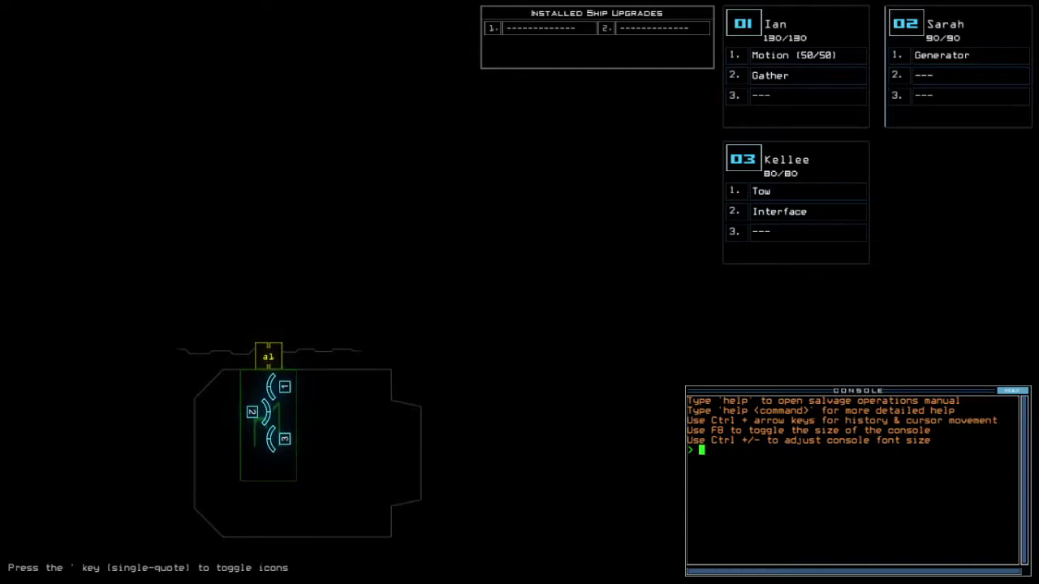
type("status")
Check the derelict's status and move the tow module to drone 2 with 'swap 3 2'
key("Return")
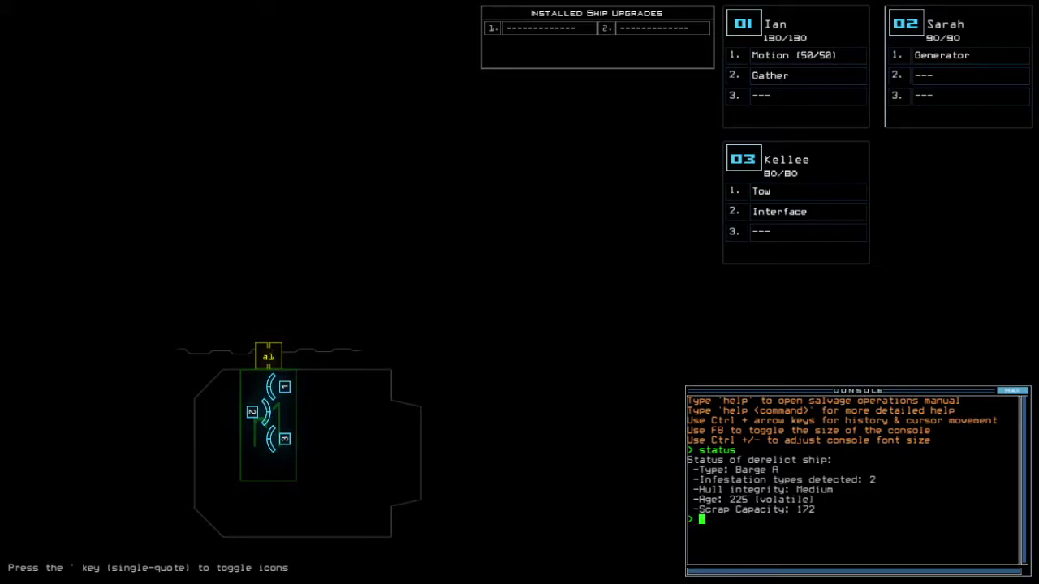
key("space")
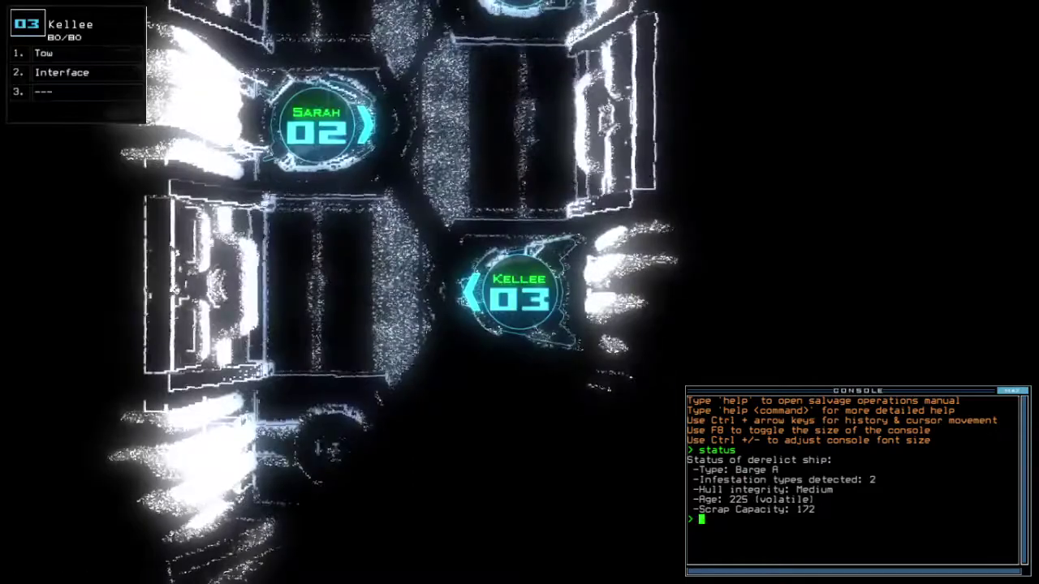
type("swap 3 2")
key("Return")
key("Return")
key("Escape")
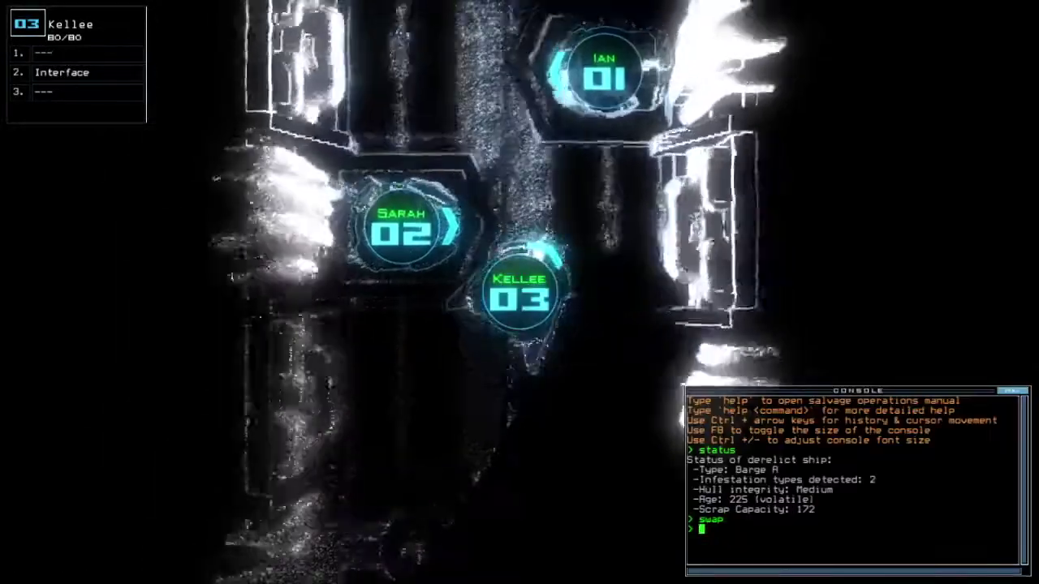
type("swap 3 1")
key("Return")
key("Return")
key("Return")
Swap modules between drones 3 and 1, then launch the mission with 'go'
key("Escape")
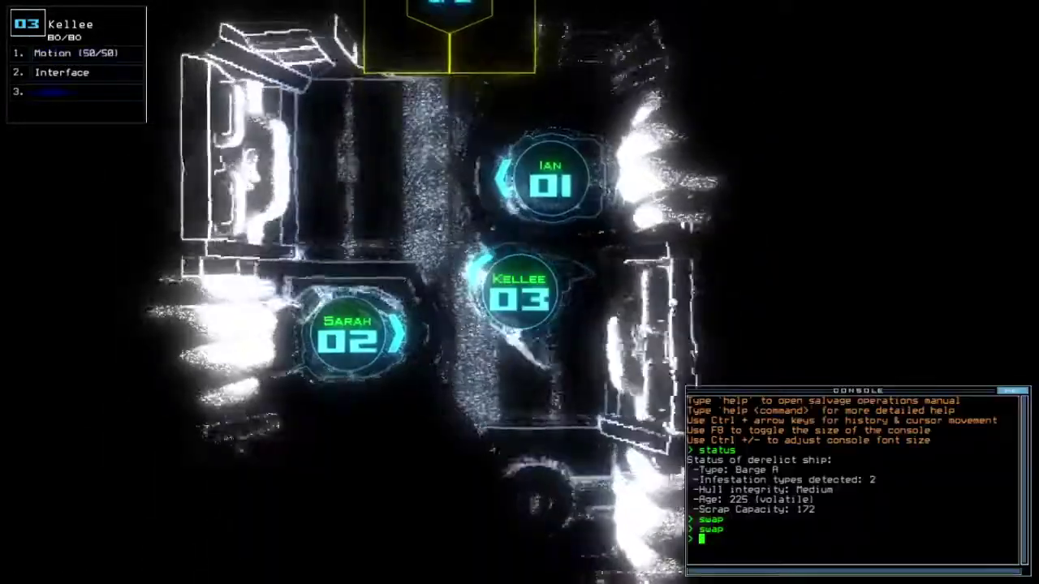
key("1")
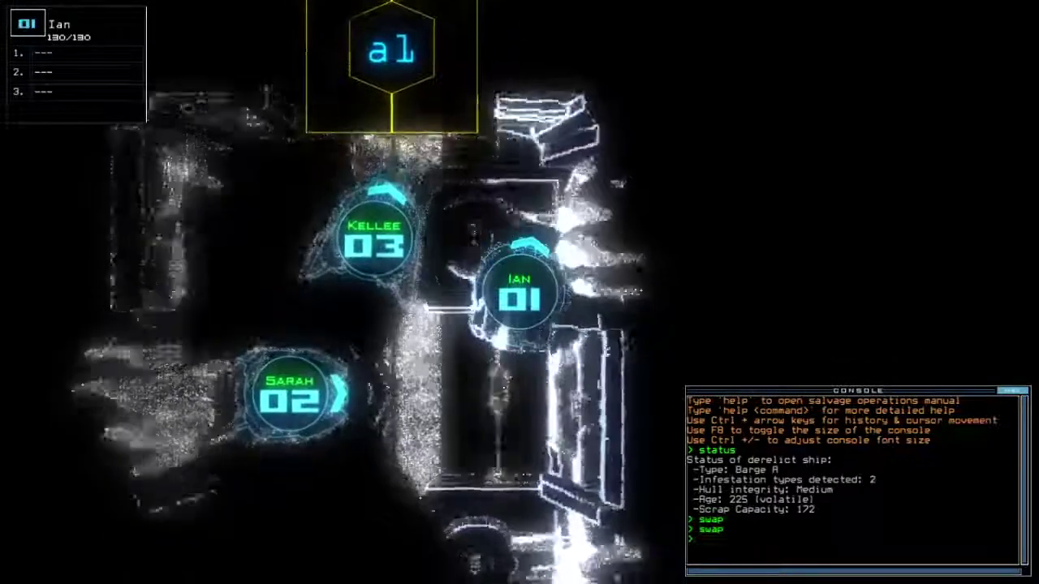
key("2")
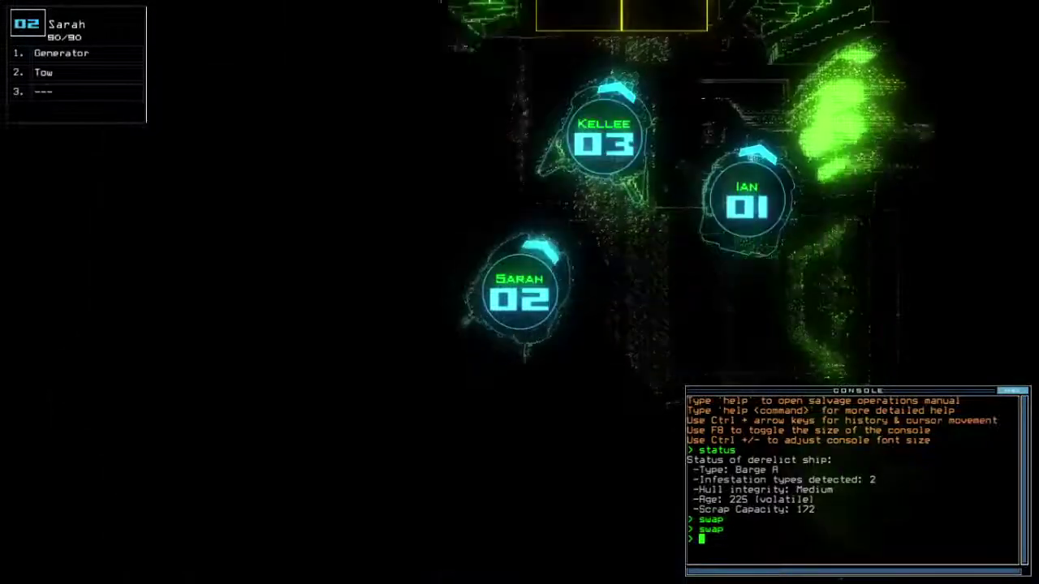
key("space")
type("3>")
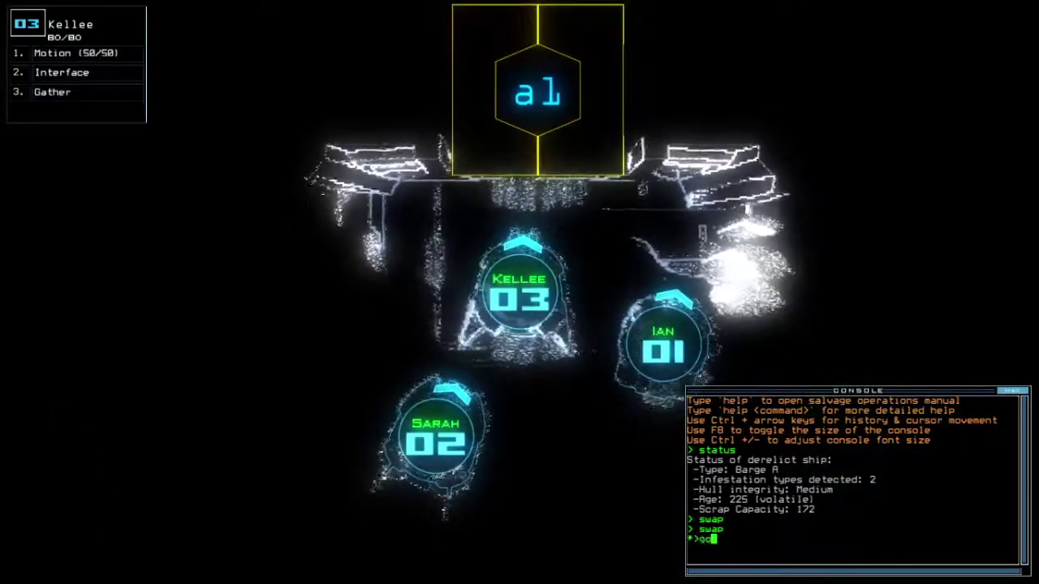
type("go")
key("Return")
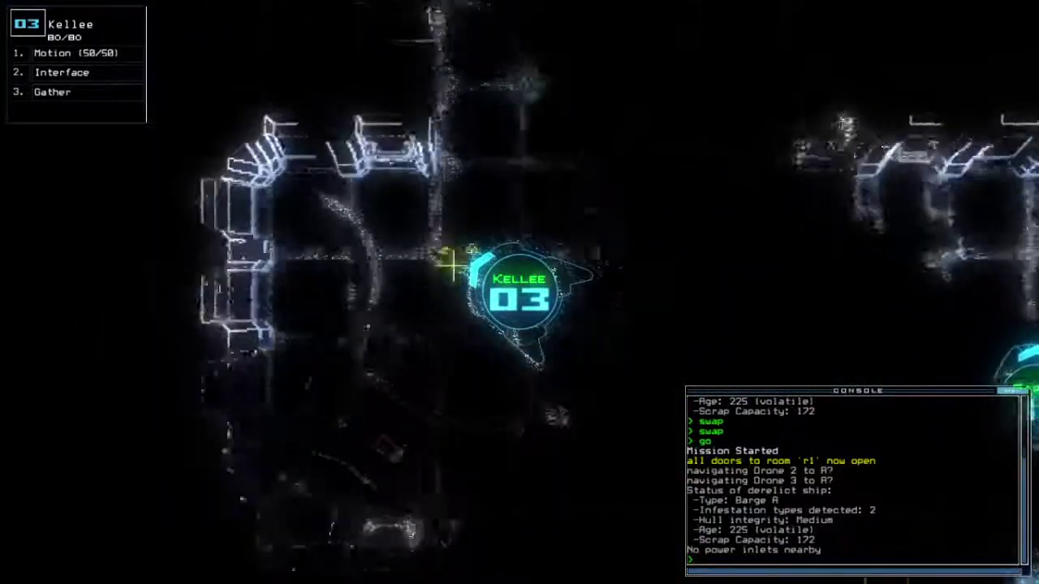
type("g")
Gather scrap and activate the generator with drone 2, then scan for motion
key("Return")
key("2")
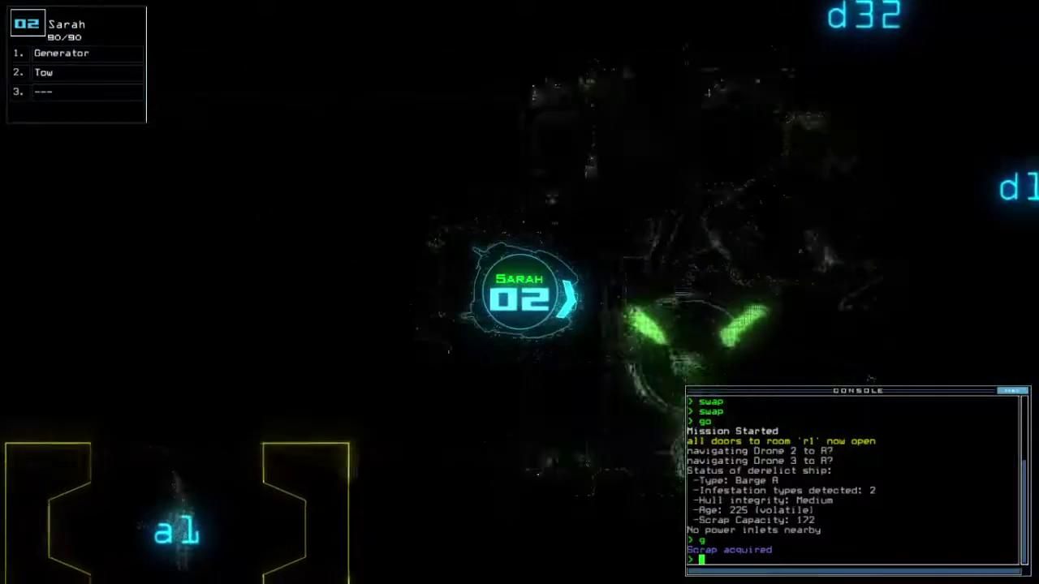
type("g")
key("Return")
key("space")
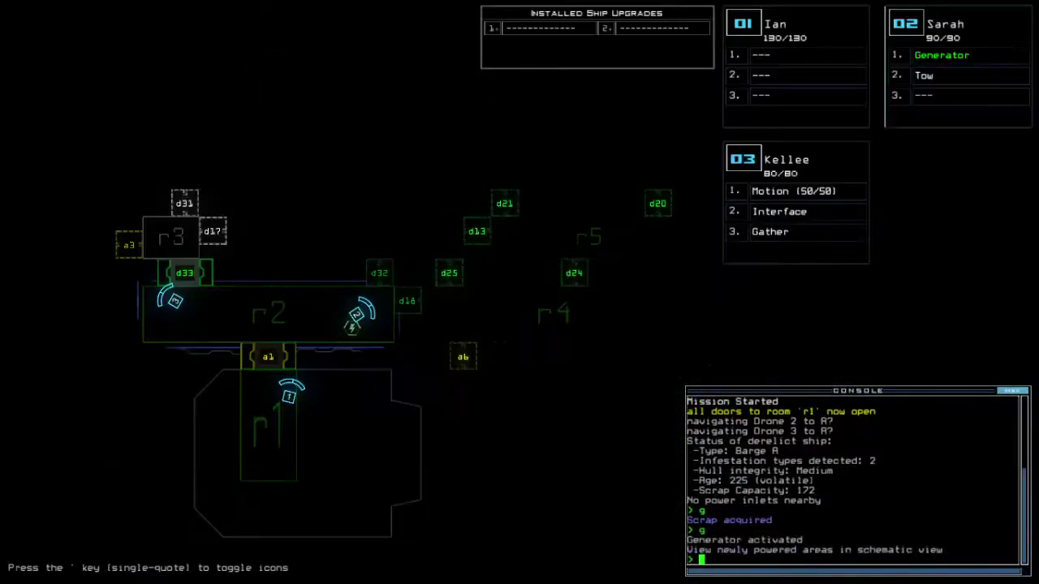
type("motion")
key("Return")
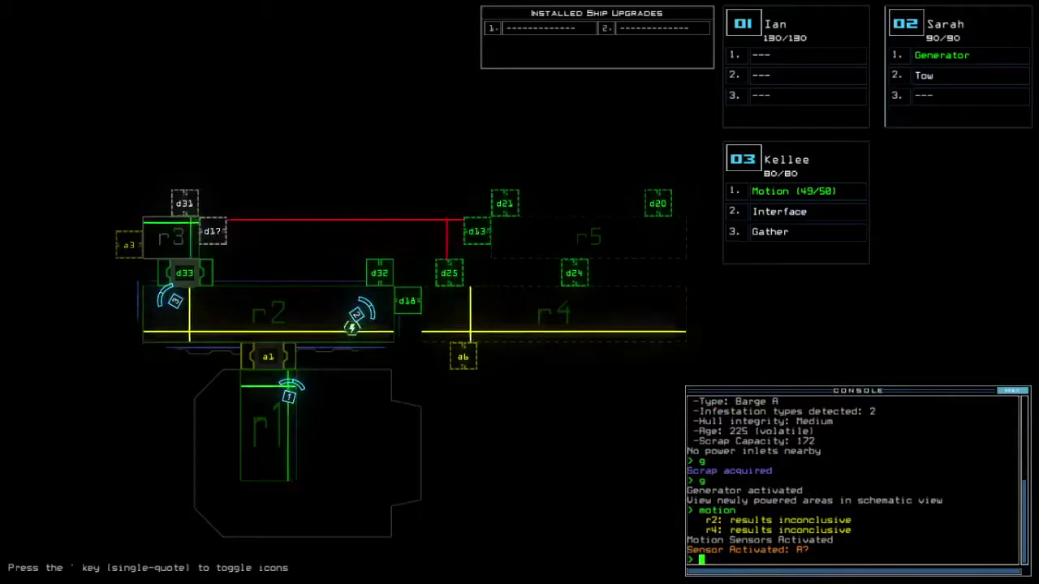
Drive drone 3 through door d33 and the corridor back to airlock a1
key("3")
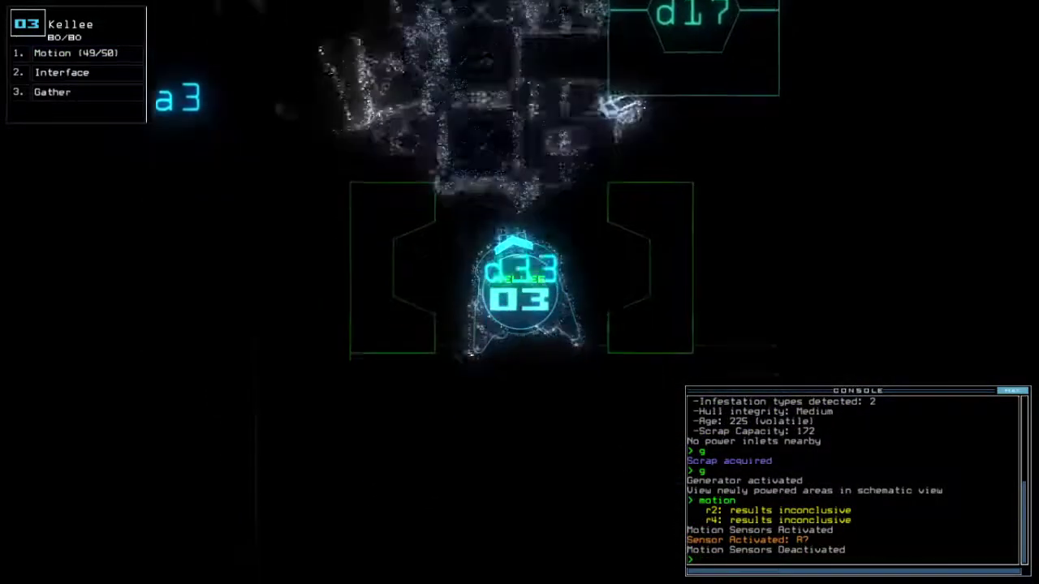
key("Up")
key("Up")
key("Right")
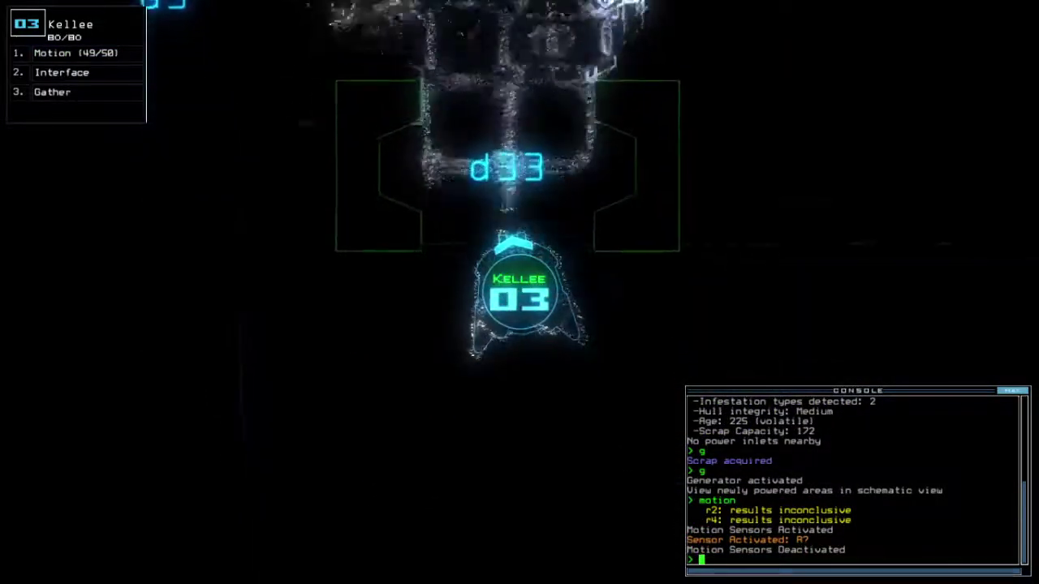
key("Up")
key("Up")
key("Up")
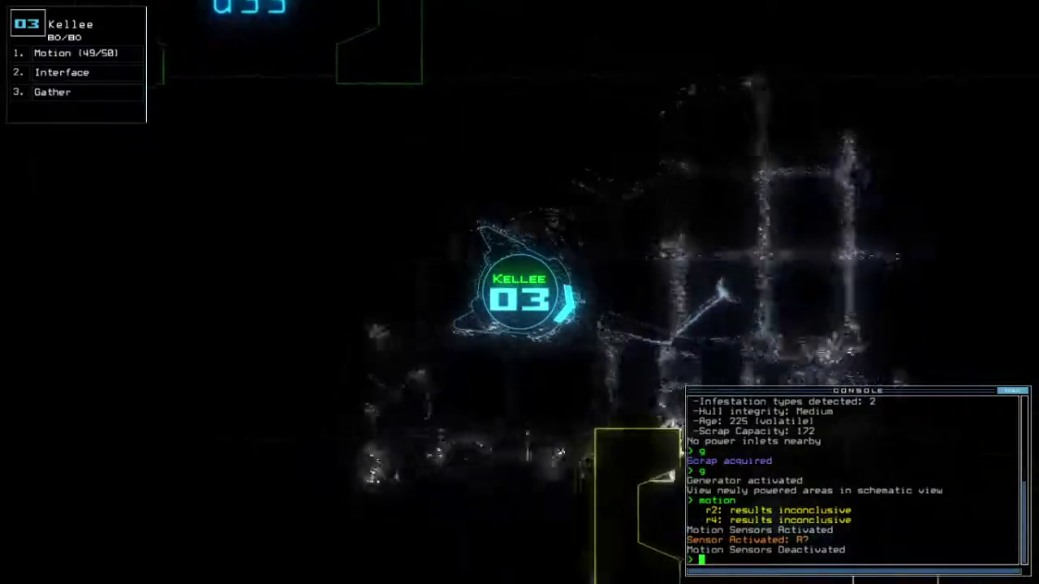
key("Up")
key("Up")
key("Up")
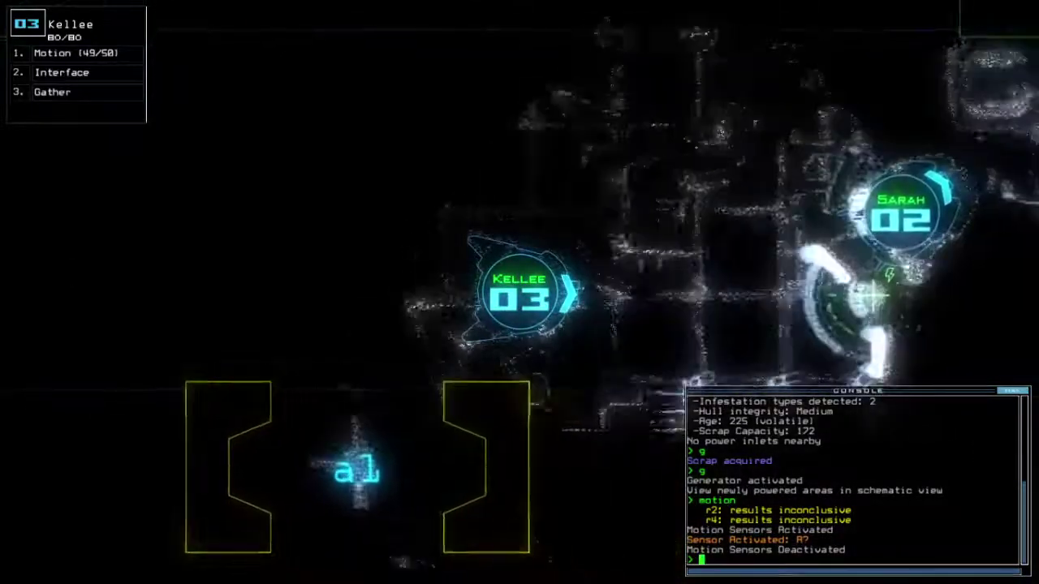
key("Left")
key("Left")
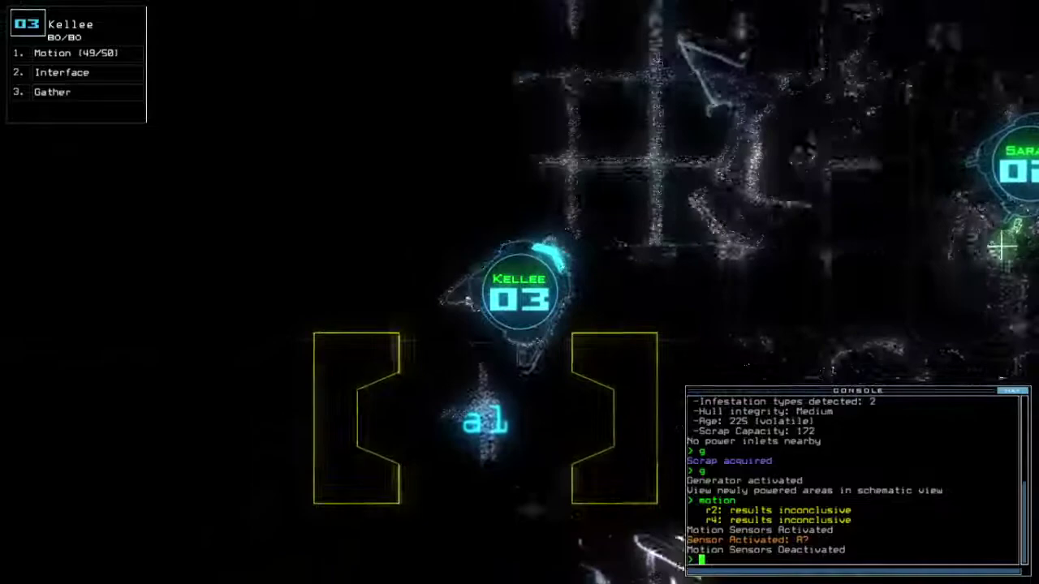
type("dd a3")
Try re-docking at airlocks a3 and a6, toggle door d32, and cycle r1's doors
key("Return")
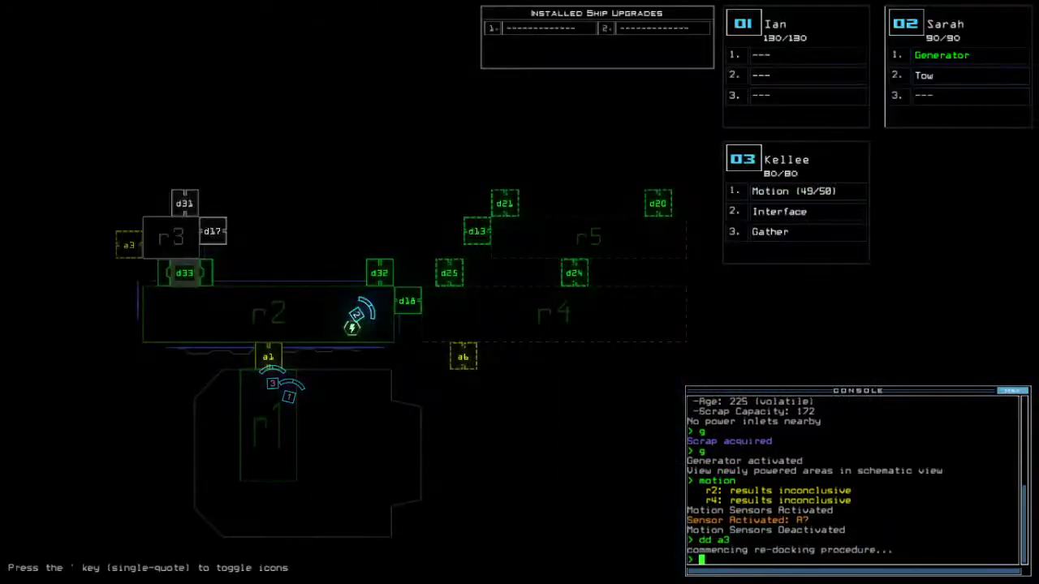
type("dd a6")
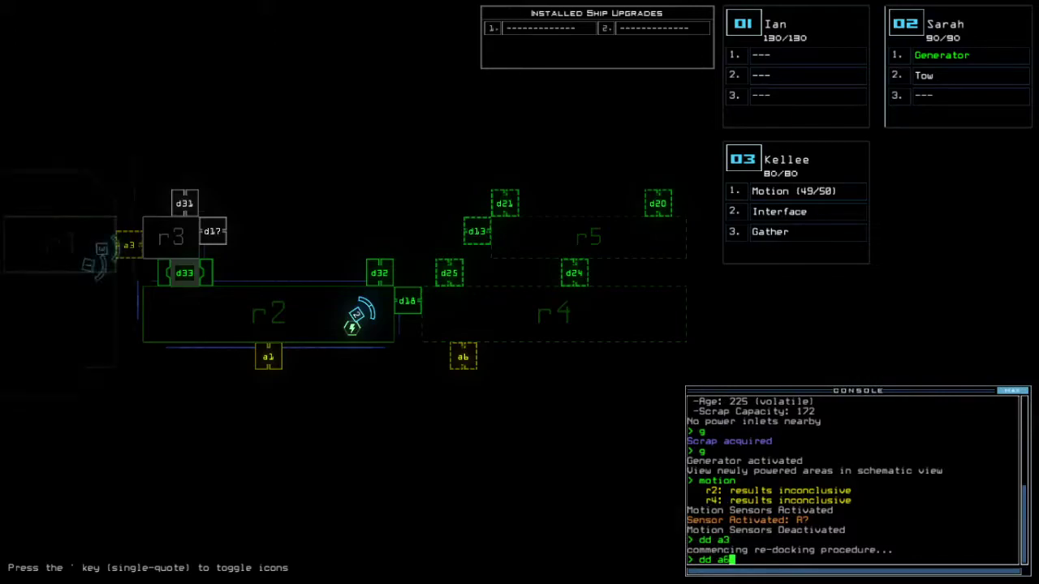
key("Return")
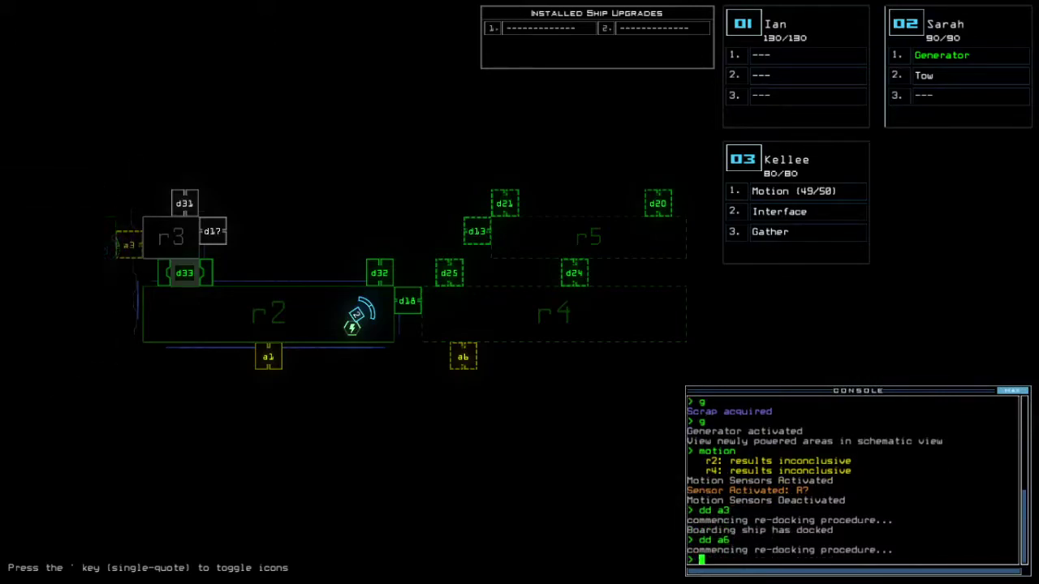
key("Return")
type("d32;d32")
key("Return")
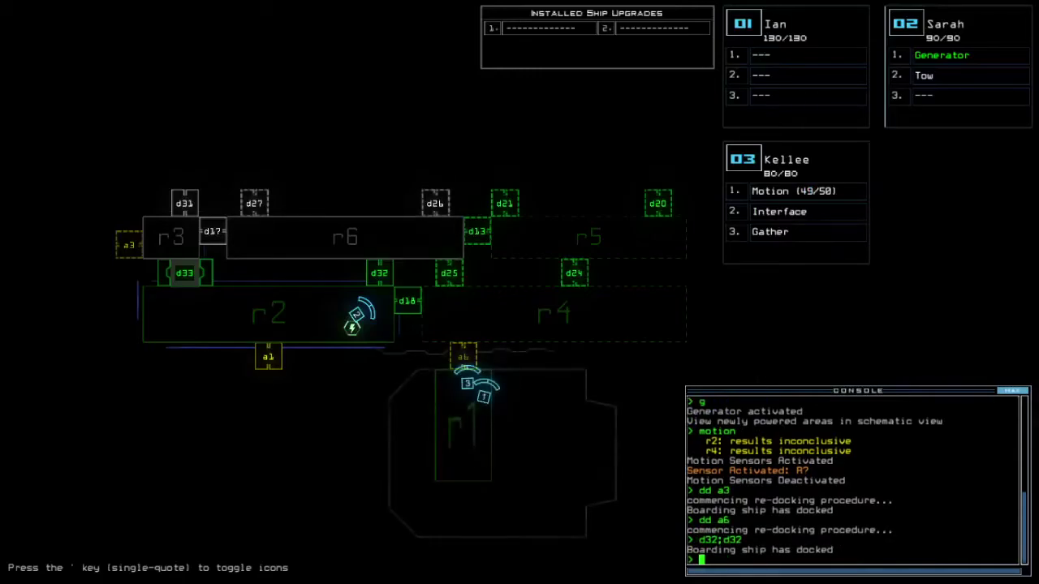
type("3")
type("rr")
key("Return")
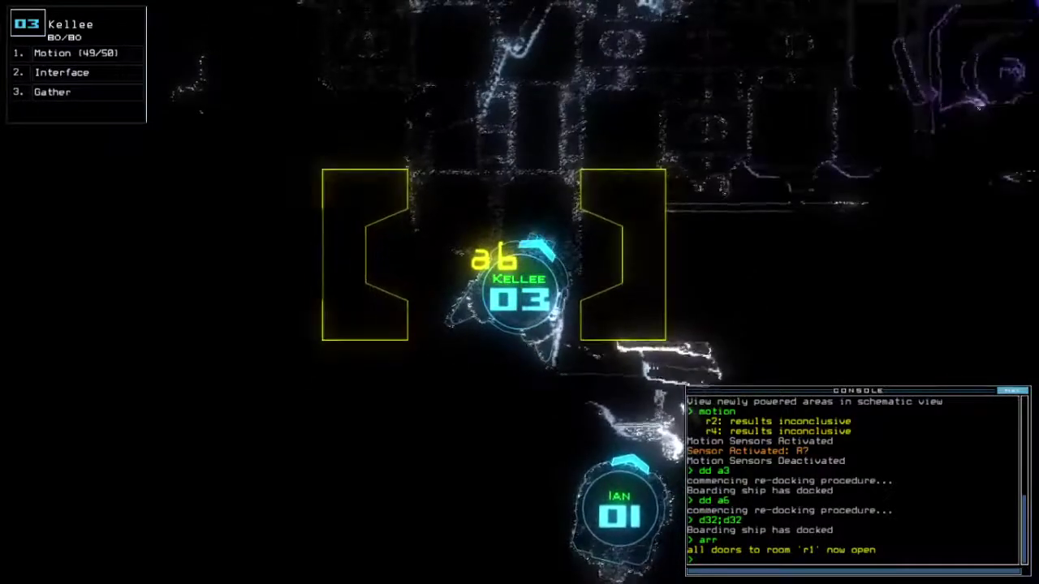
type("ra")
key("Return")
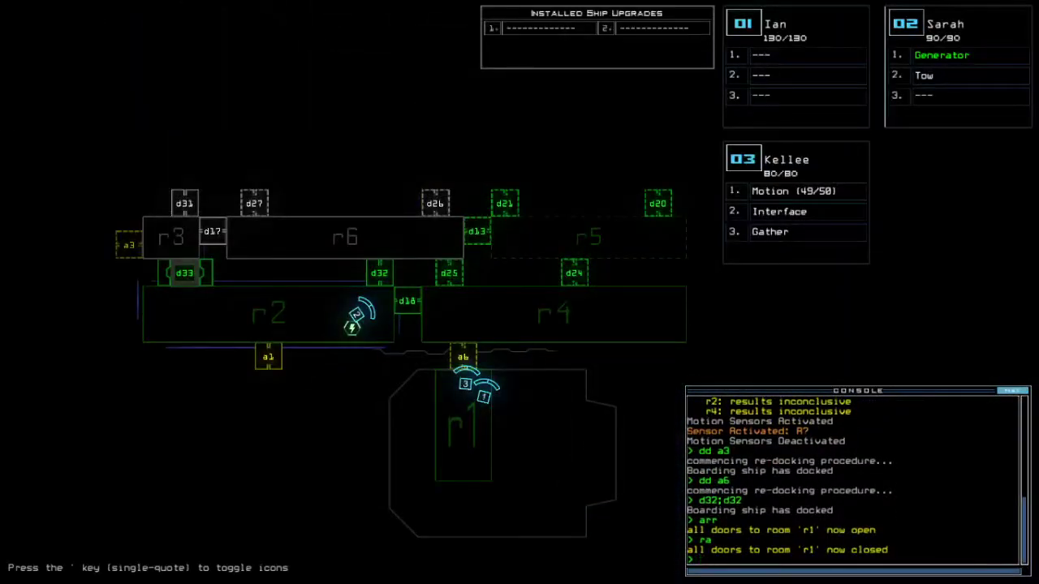
type("dd a1")
Dock at airlock a1, reopen room r1's doors, and run a motion scan
key("Return")
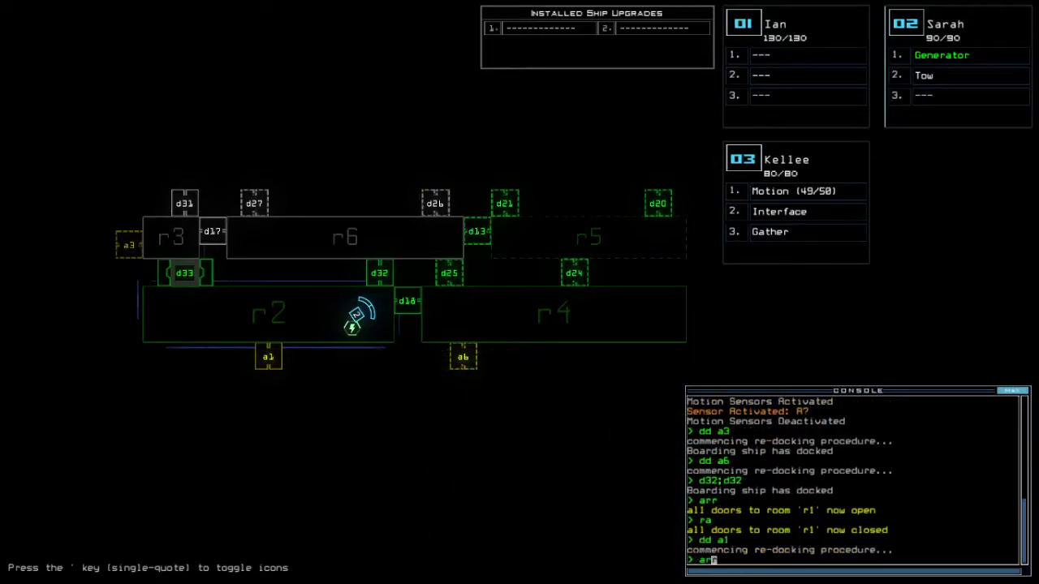
type("r")
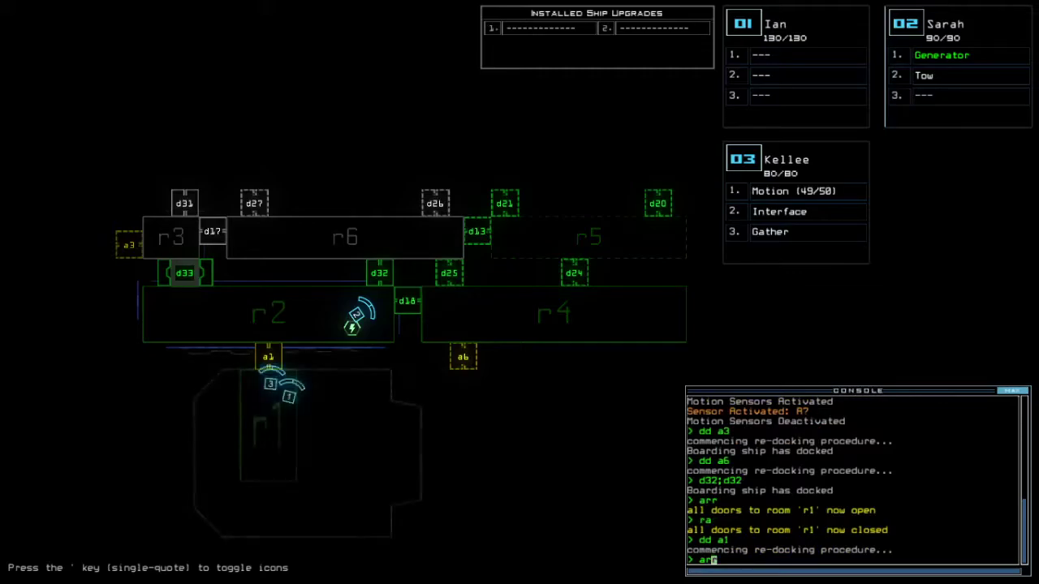
key("Return")
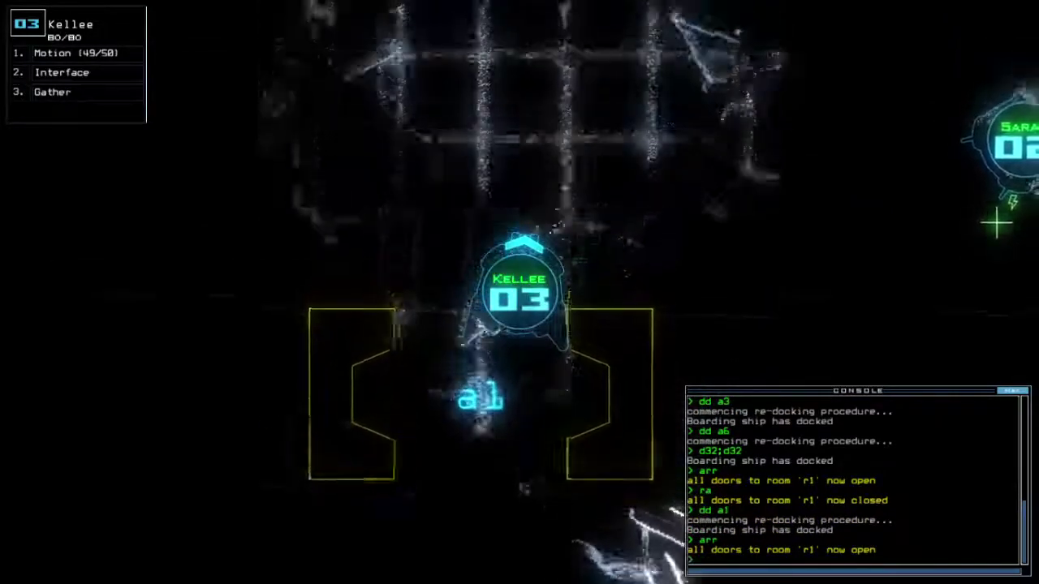
type(" motion")
key("Return")
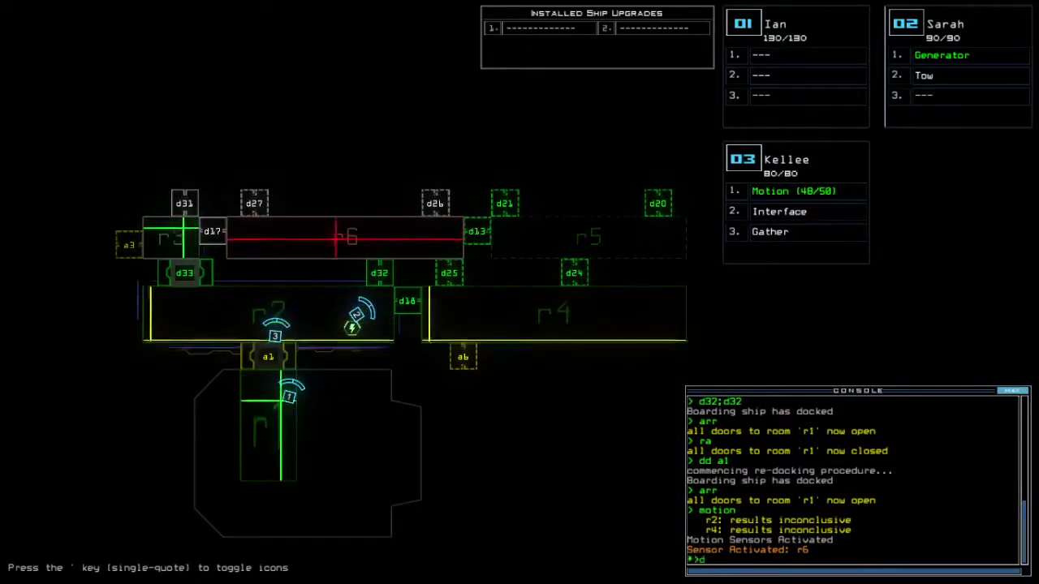
type("d25")
Open door d25, mark room r4 with 'f r4', and toggle d25 again
key("Return")
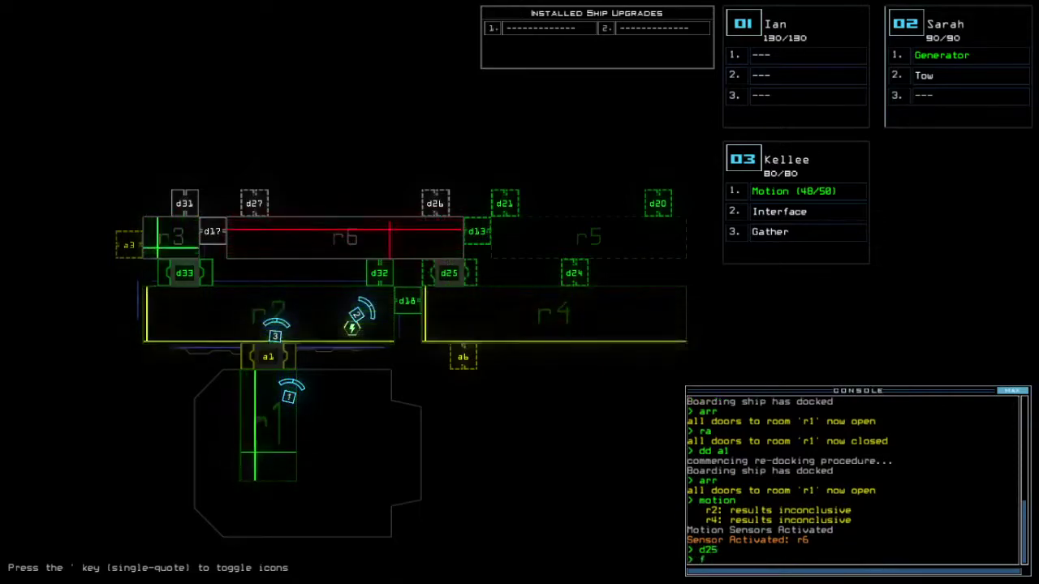
type("f r4")
key("Return")
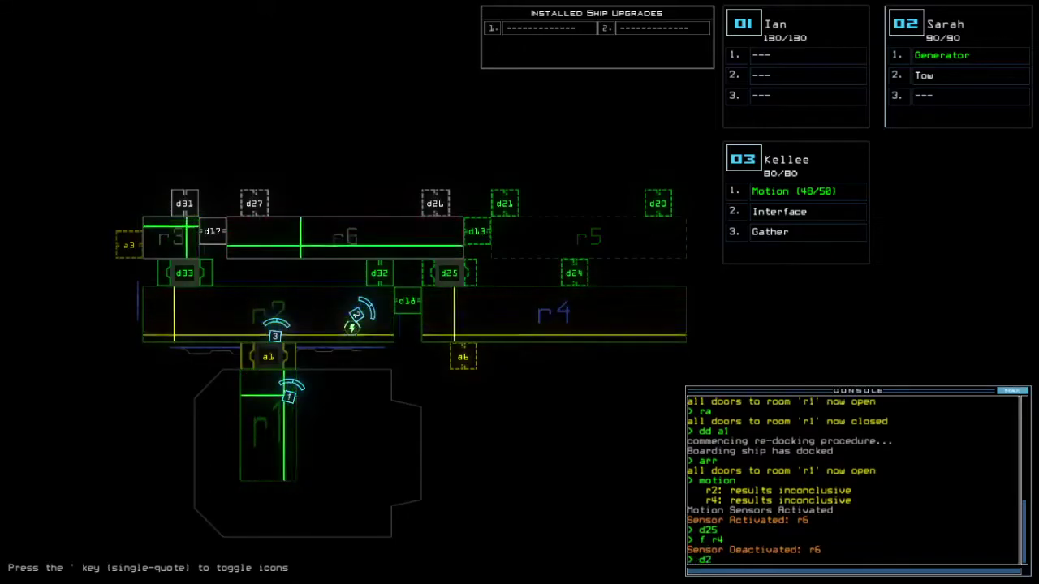
type("d25")
key("Return")
key("space")
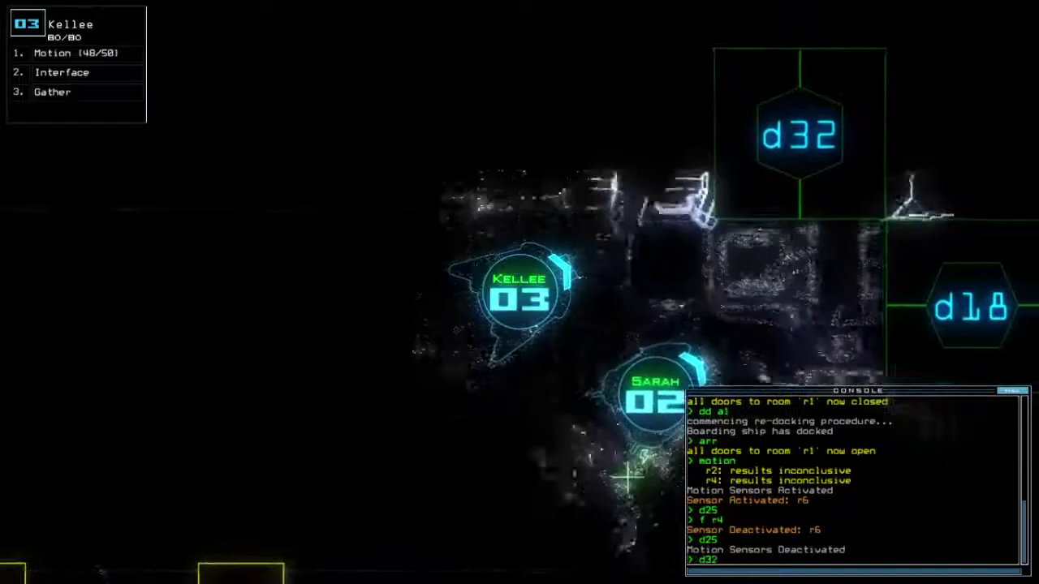
type("d32")
Open door d32, gather scrap with Kellee, then close doors and toggle d13
key("Return")
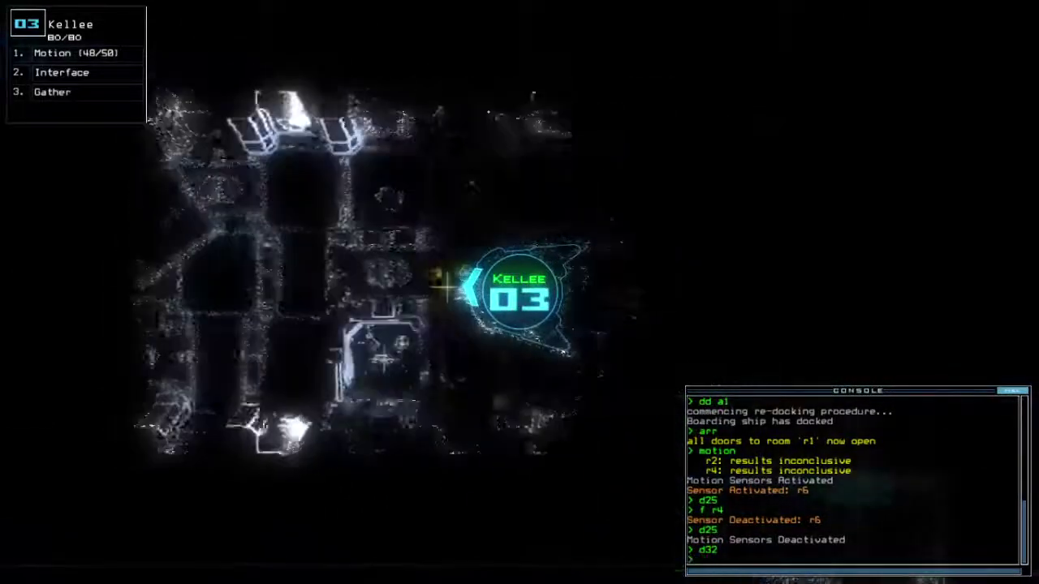
type("g")
key("Return")
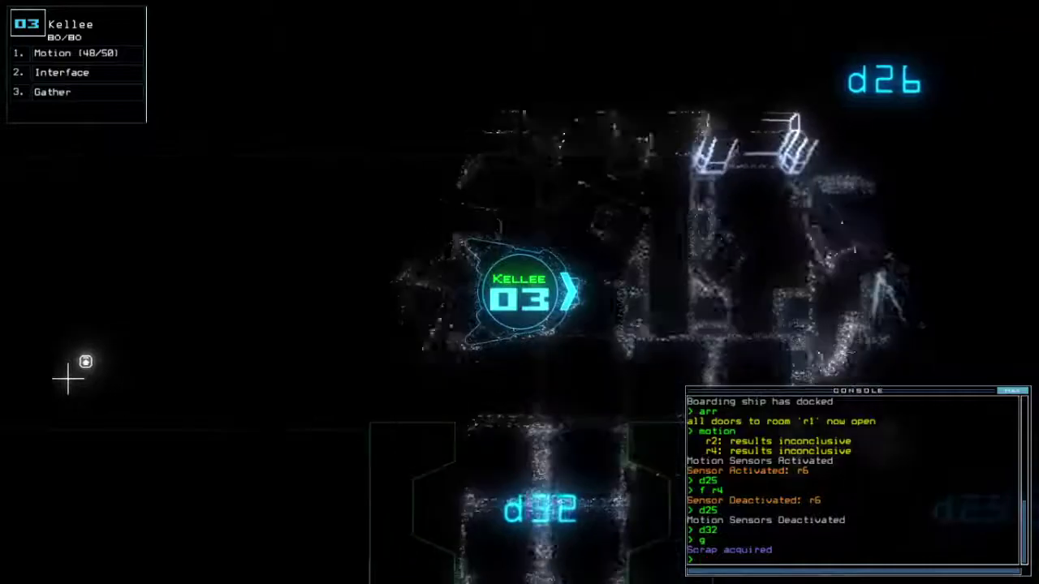
key("space")
type("motion")
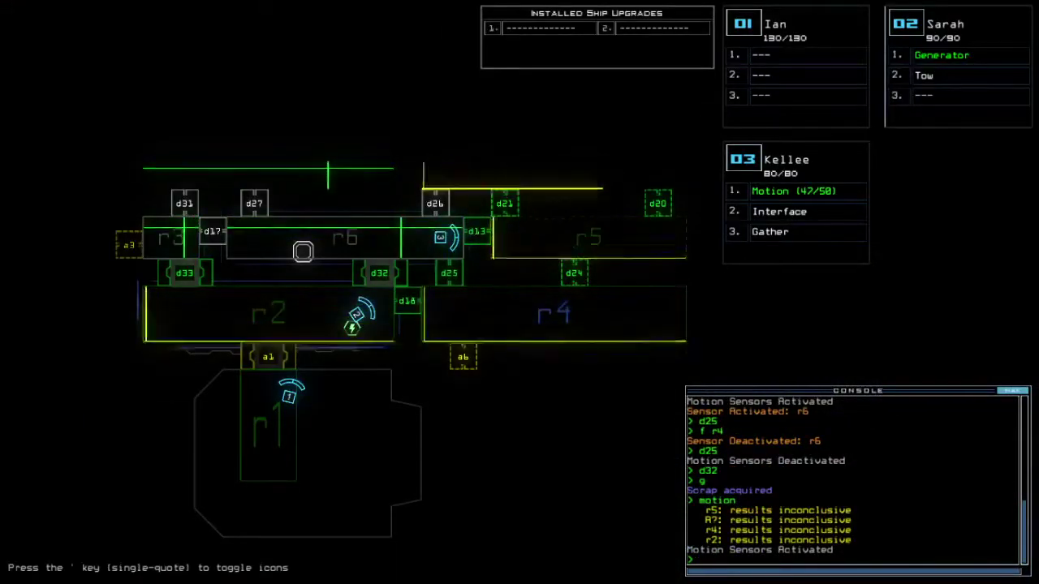
key("space")
type("d13")
key("Return")
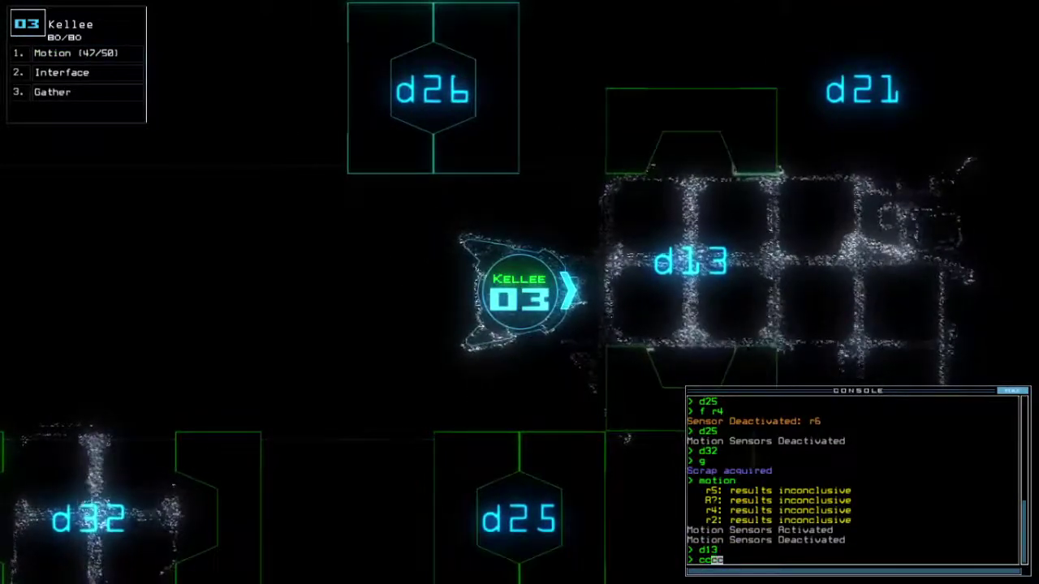
type("d13")
key("Return")
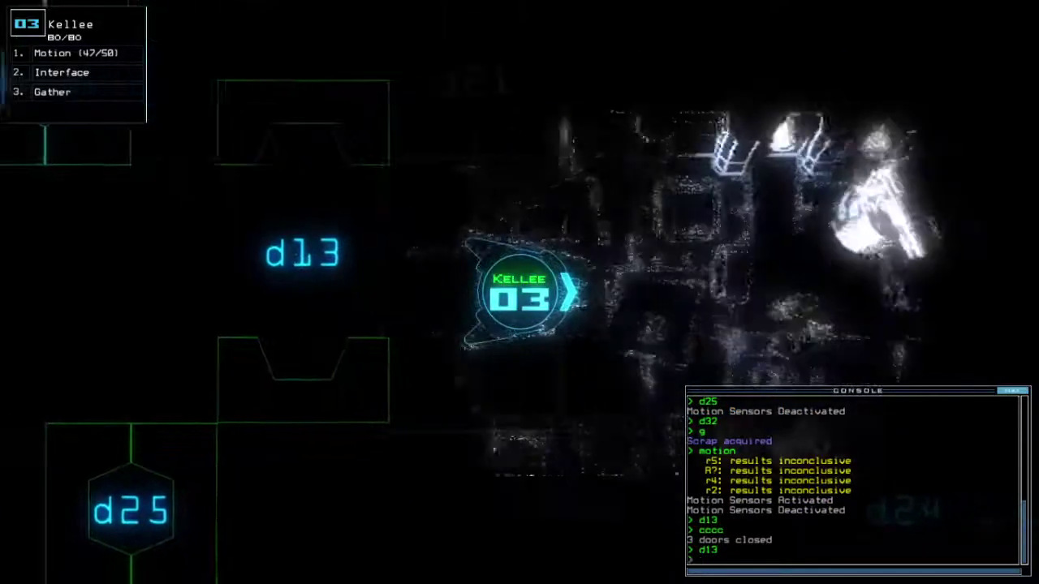
List items, cycle room r5's doors with 'xx r5', and toggle door d13
key("grave")
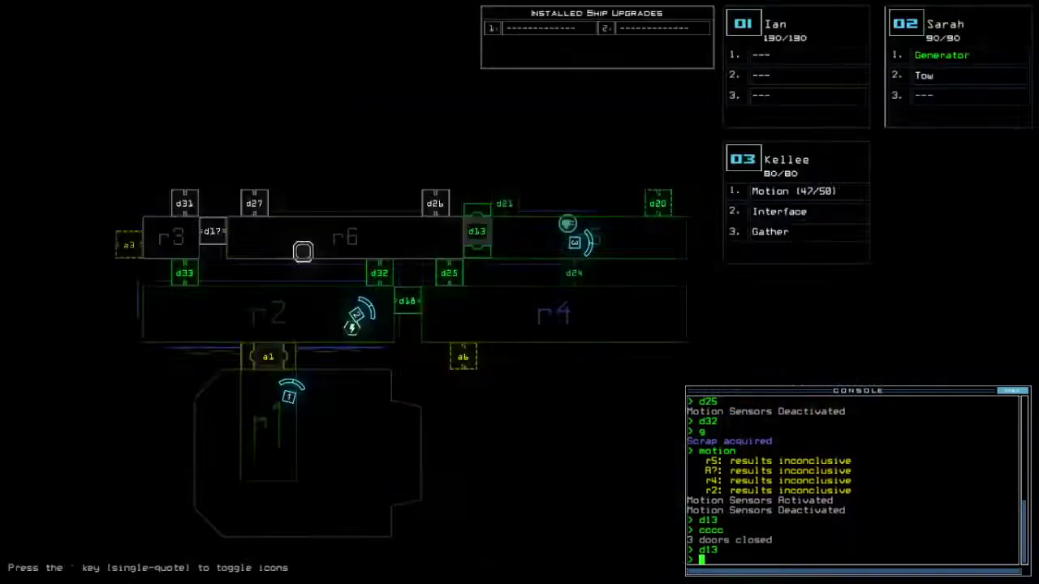
key("3")
type("xx")
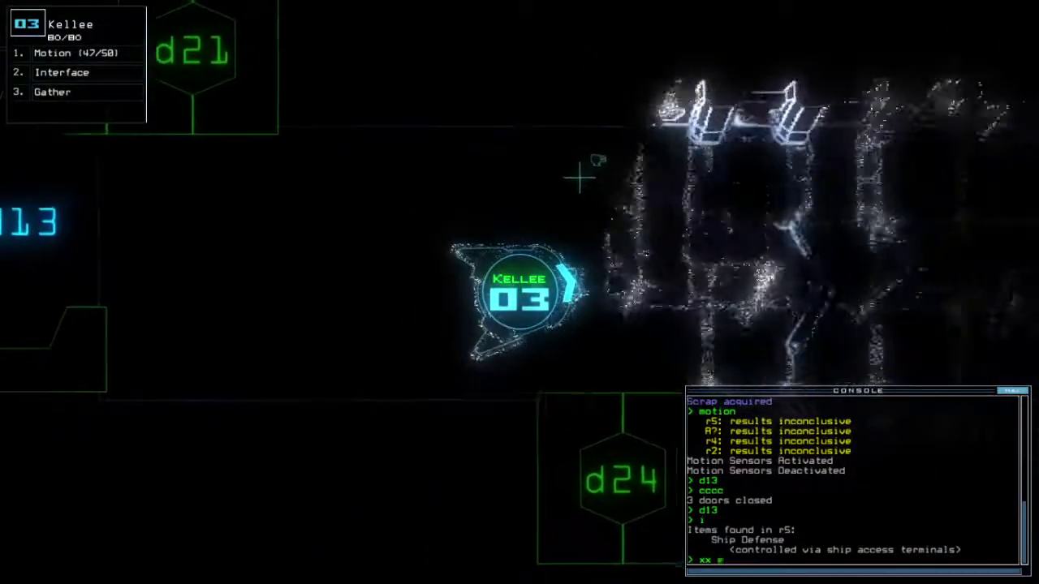
type("x e")
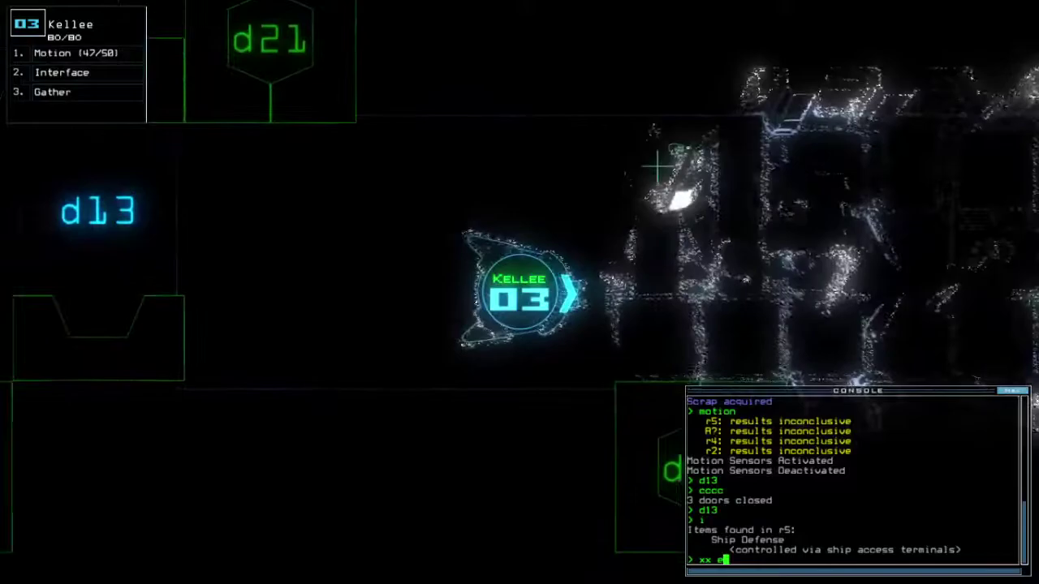
key("Return")
key("grave")
key("grave")
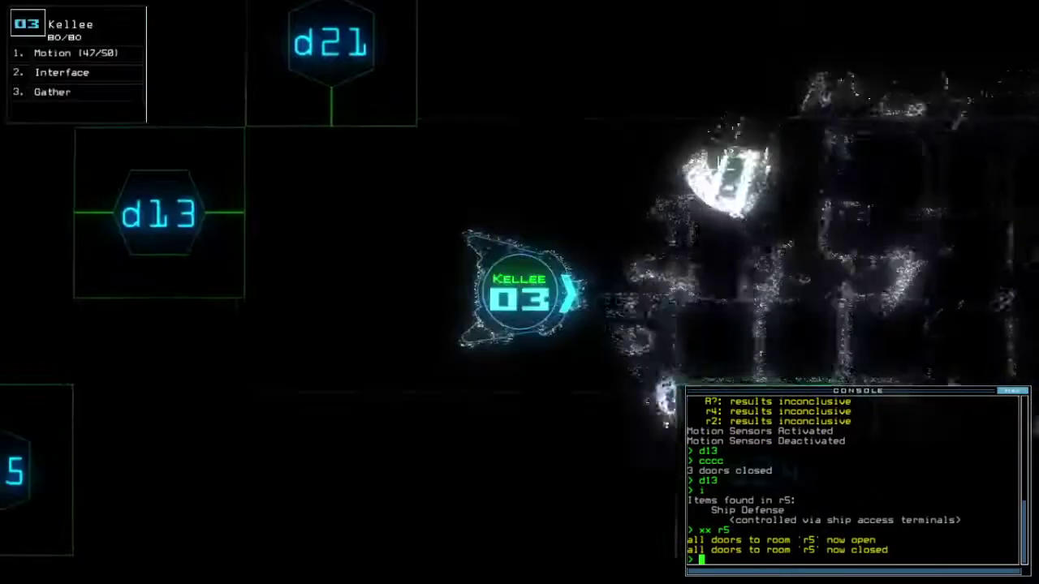
type("d13")
key("Return")
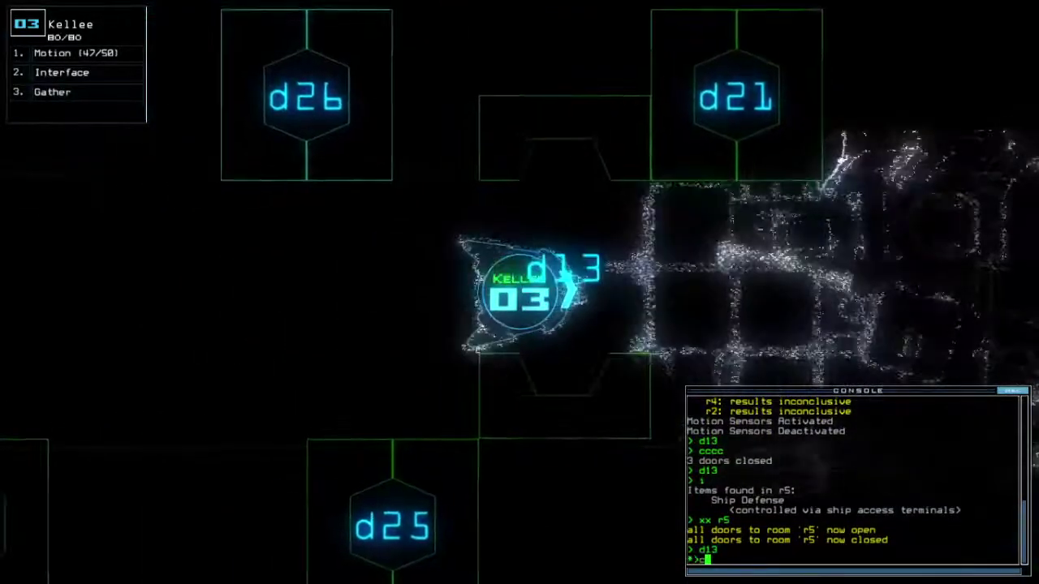
type("cccc")
Close the door behind Kellee, open d24, rescan motion, then toggle d24 and d32
key("Return")
key("grave")
type("24")
key("Return")
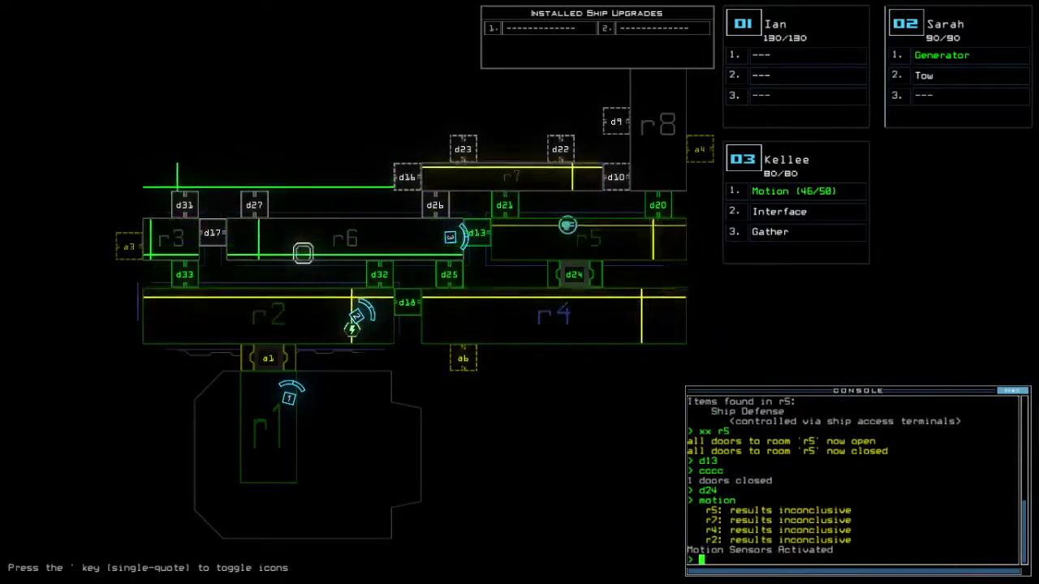
key("grave")
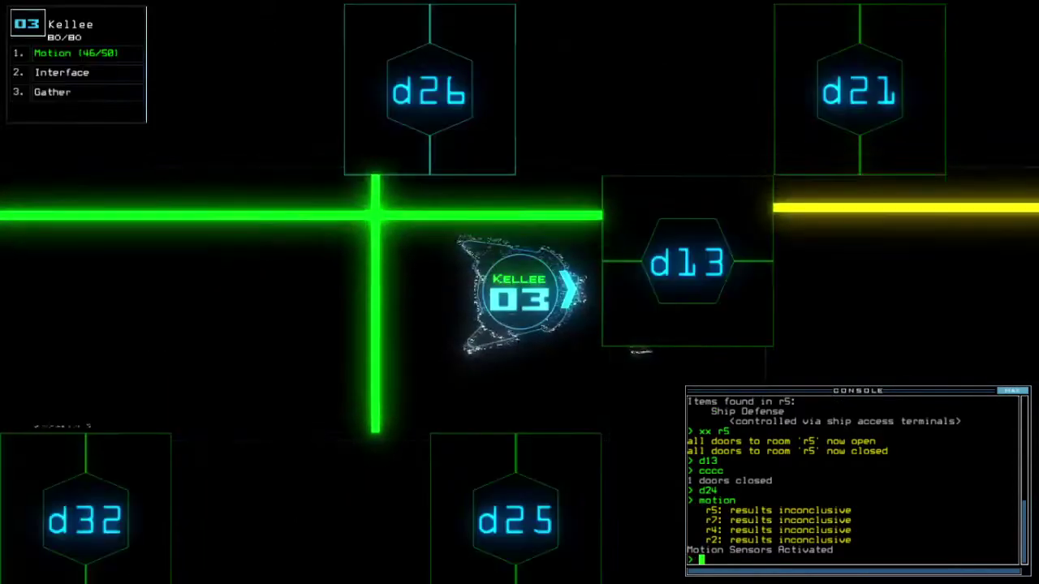
key("grave")
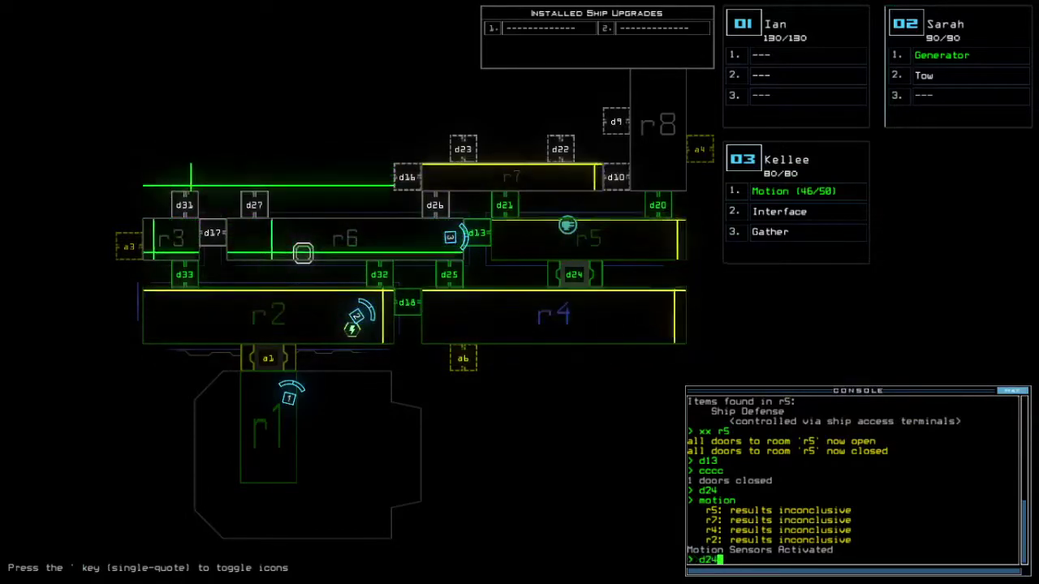
key("grave")
type("d32")
key("Return")
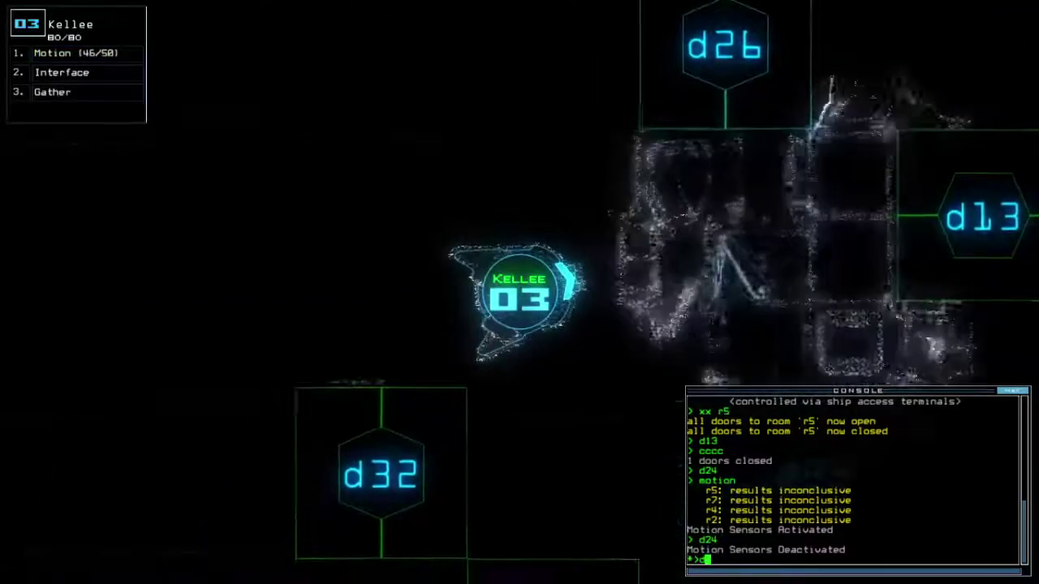
scroll(519, 292, "down", 5)
type("d a6")
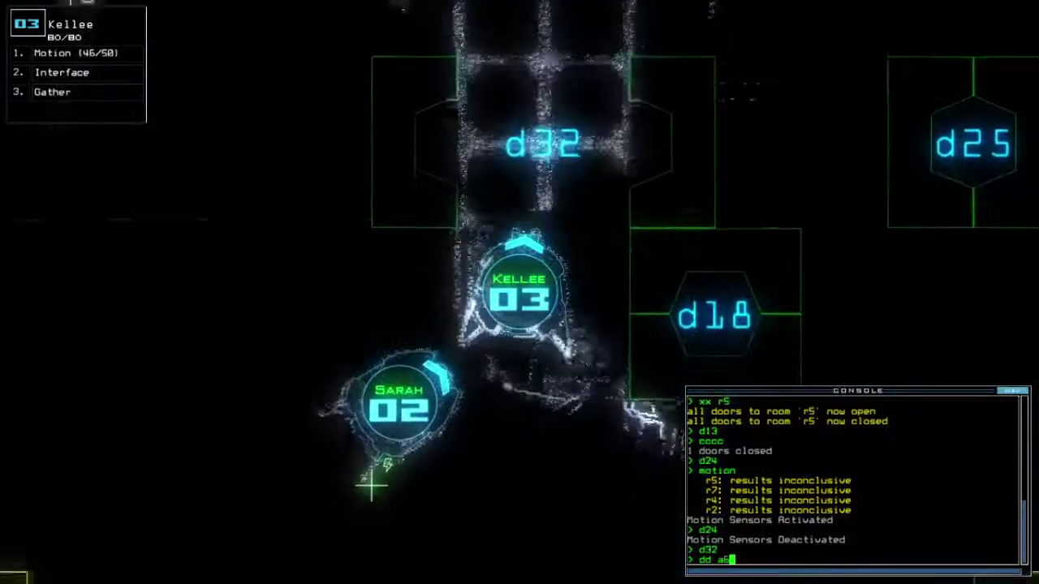
Dock at airlock a6 with 'dd a6', toggle d32, and cycle r1's doors using arr and ra
key("grave")
type("dd a6")
key("Return")
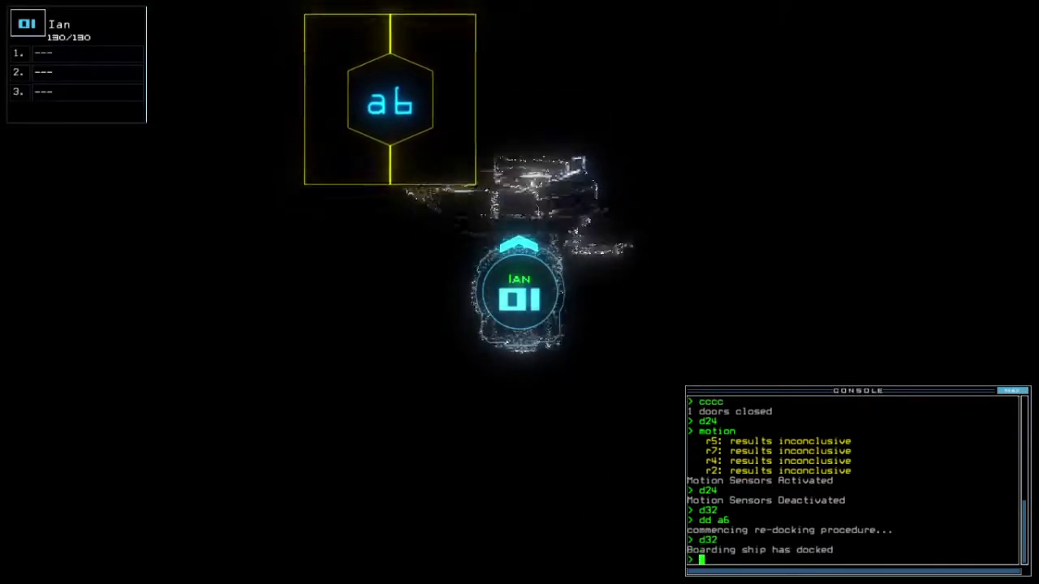
key("grave")
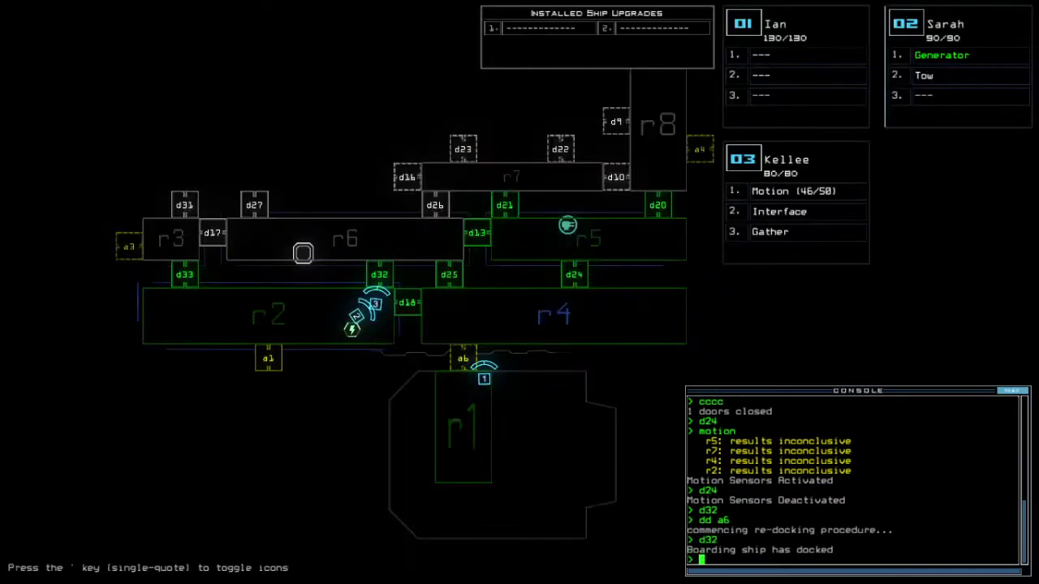
key("grave")
key("1")
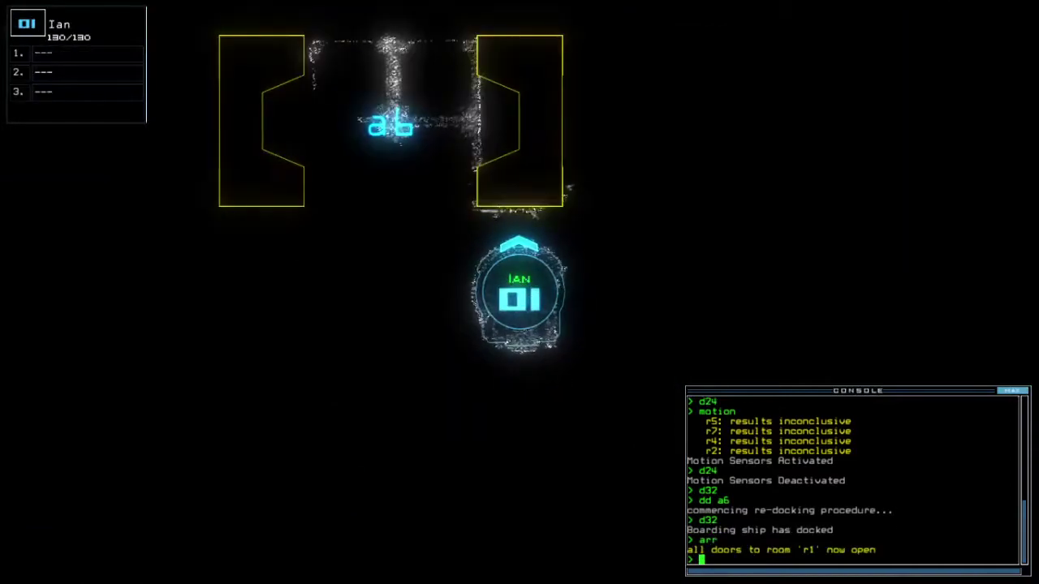
type("ra")
key("Return")
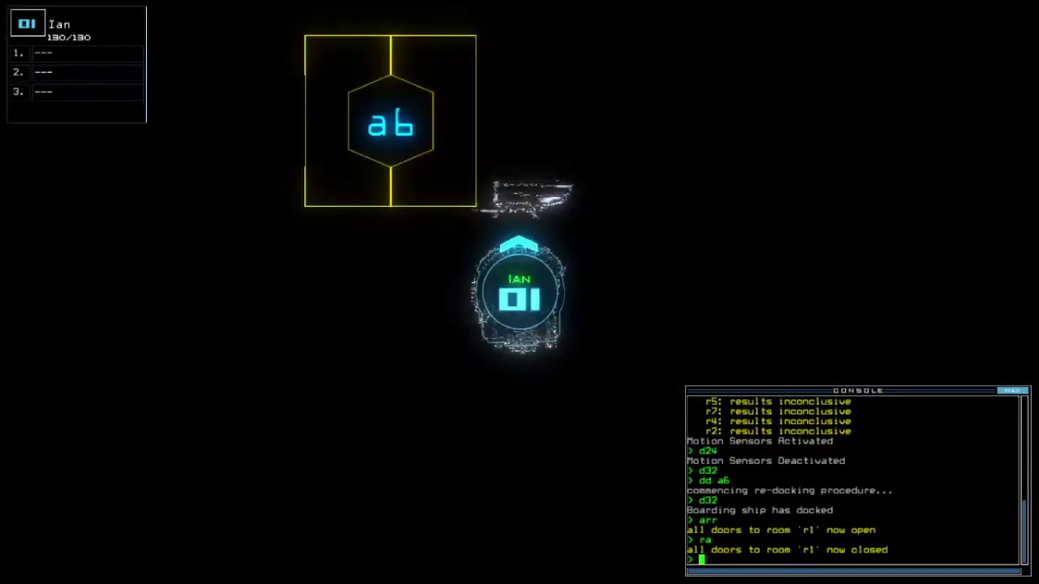
type("318")
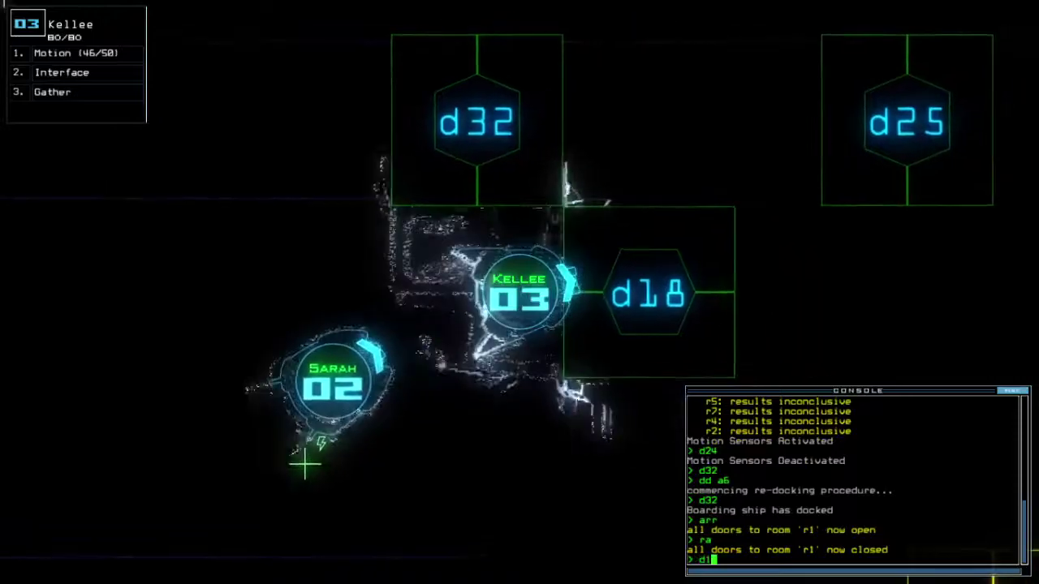
type("cc")
Open door d18 and steer Kellee into the room beyond to gather scrap
key("Return")
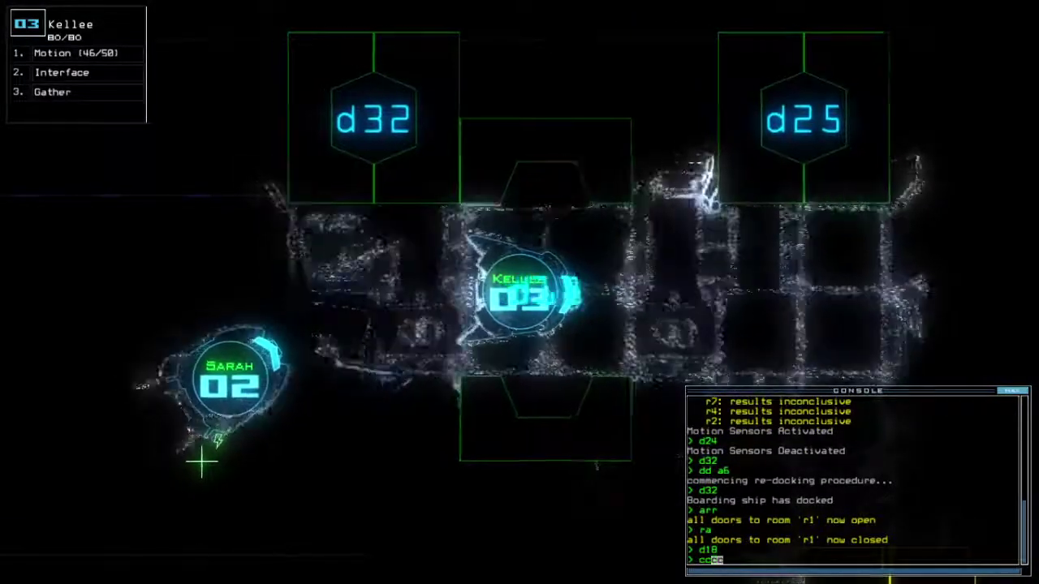
key("Right")
key("Right")
key("Right")
key("Right")
key("Right")
key("Right")
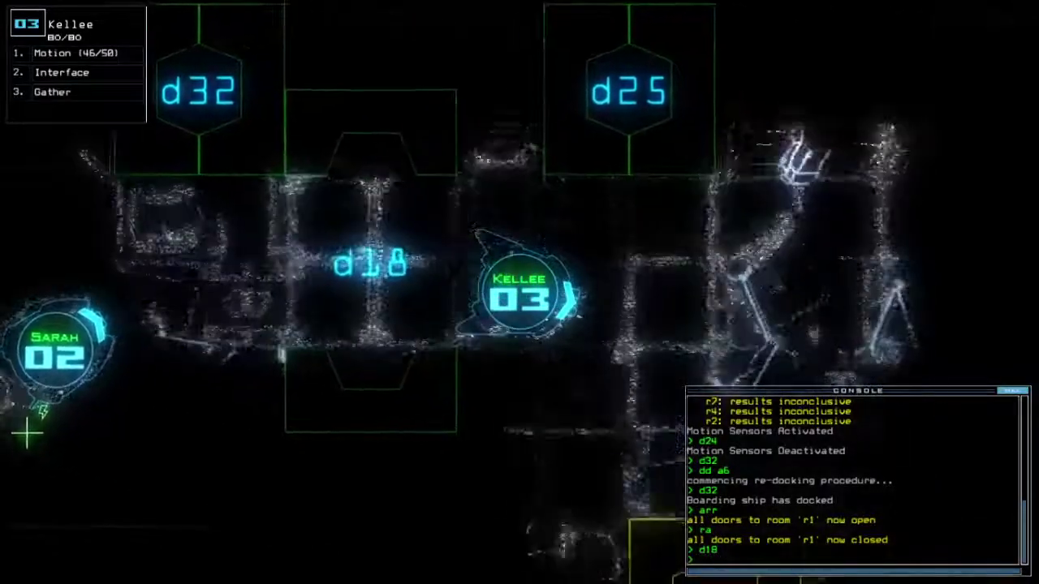
key("Right")
key("Right")
key("Right")
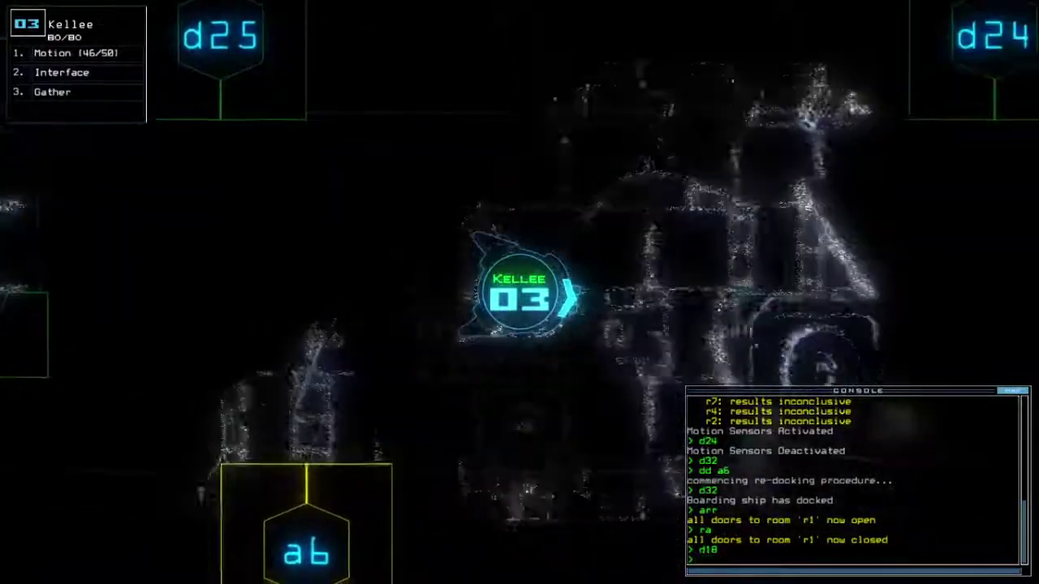
key("Right")
key("Right")
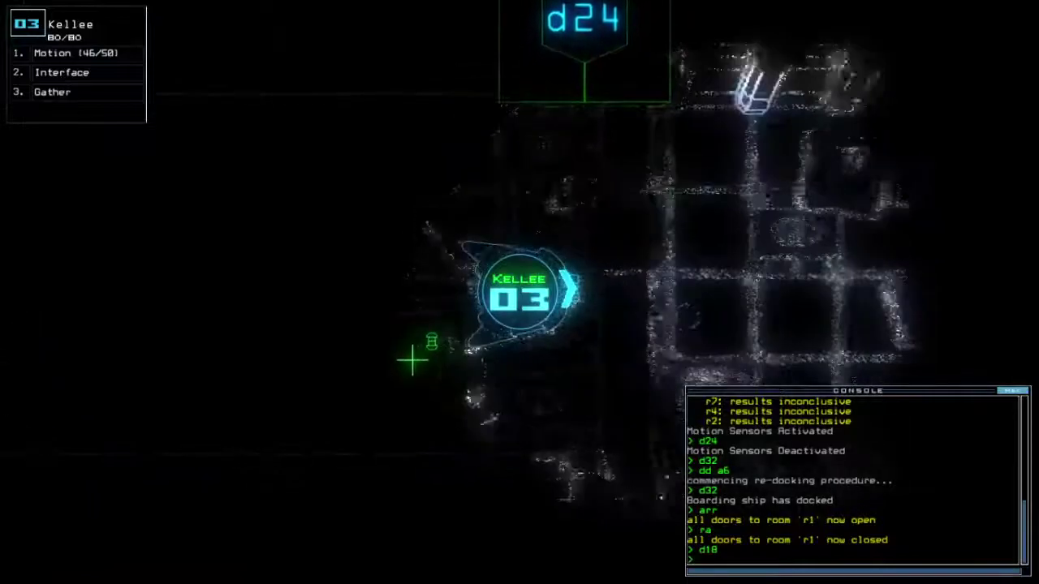
key("Right")
key("Right")
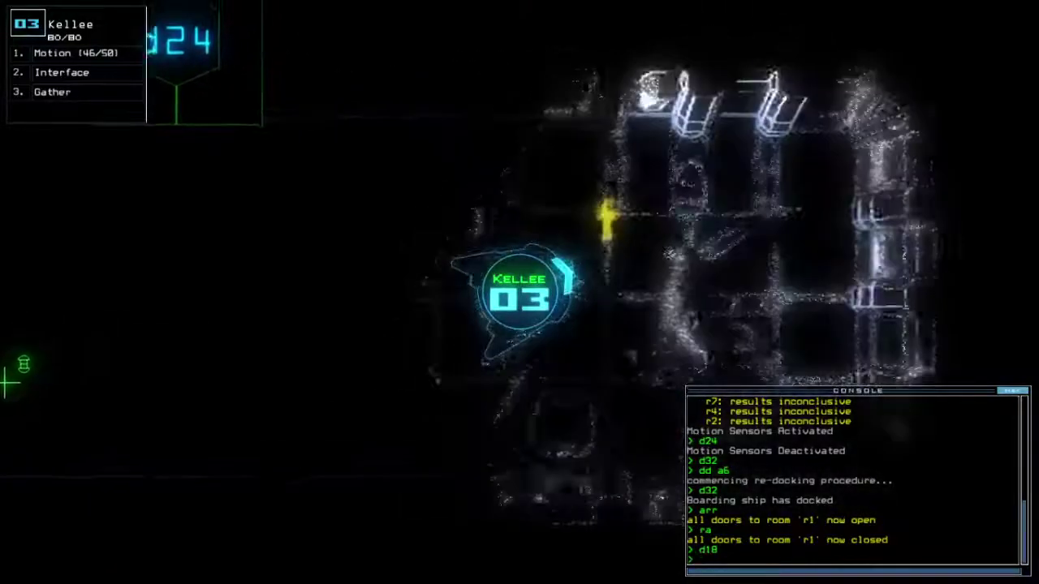
type("g")
key("Return")
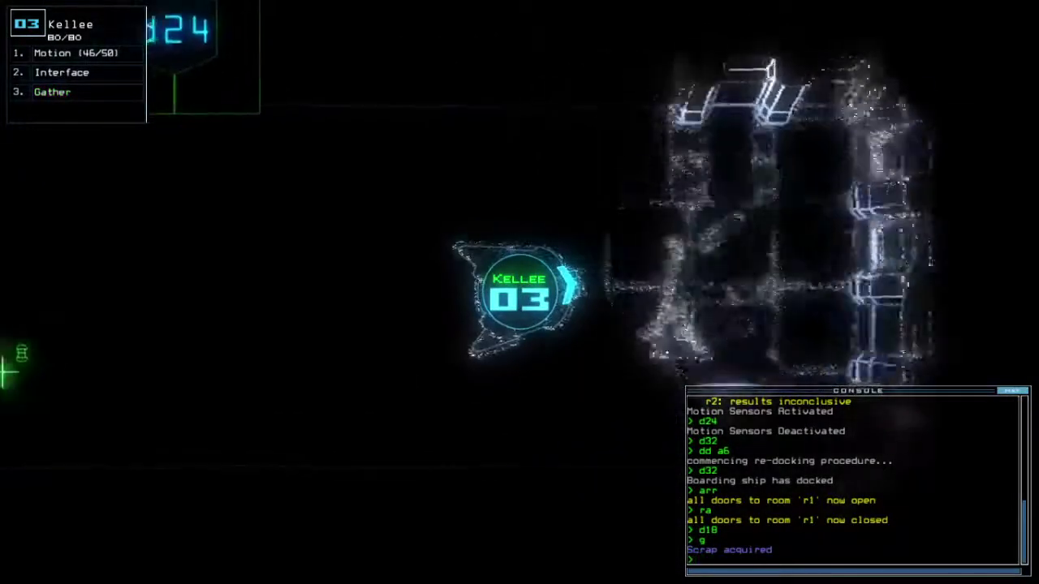
Attempt a fuel gather, cycle room r1's doors, and bring Kellee back to the ship
key("Left")
key("Left")
key("Left")
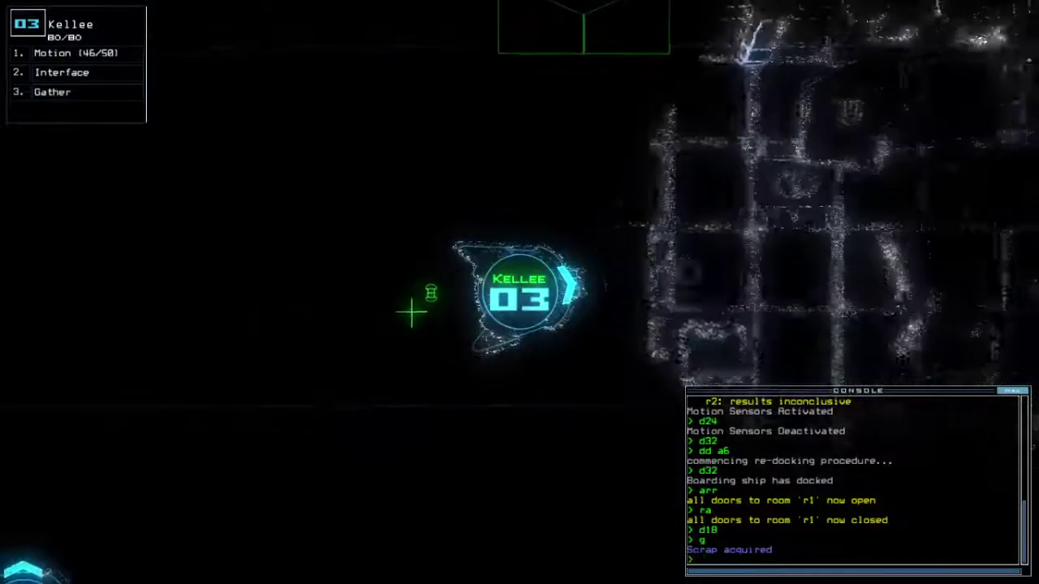
type("g")
key("Return")
type("rr")
key("Return")
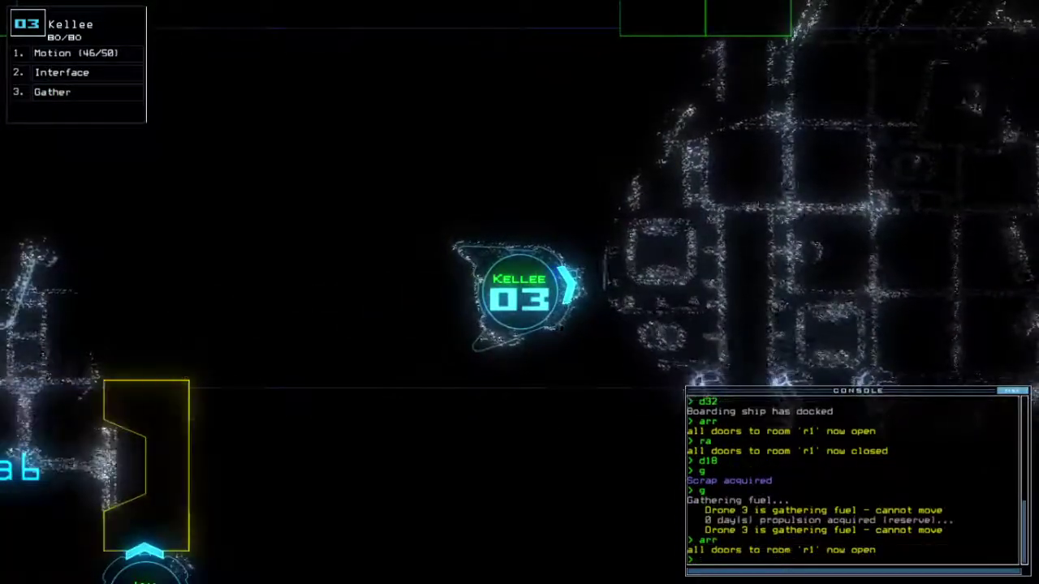
key("Left")
key("Left")
key("Left")
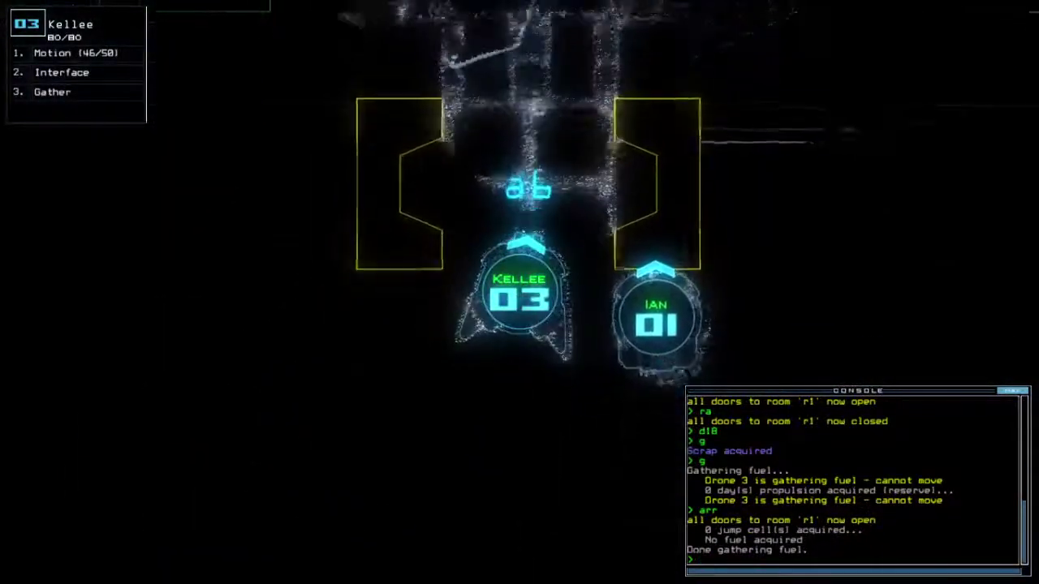
type("ra")
key("Return")
key("Up")
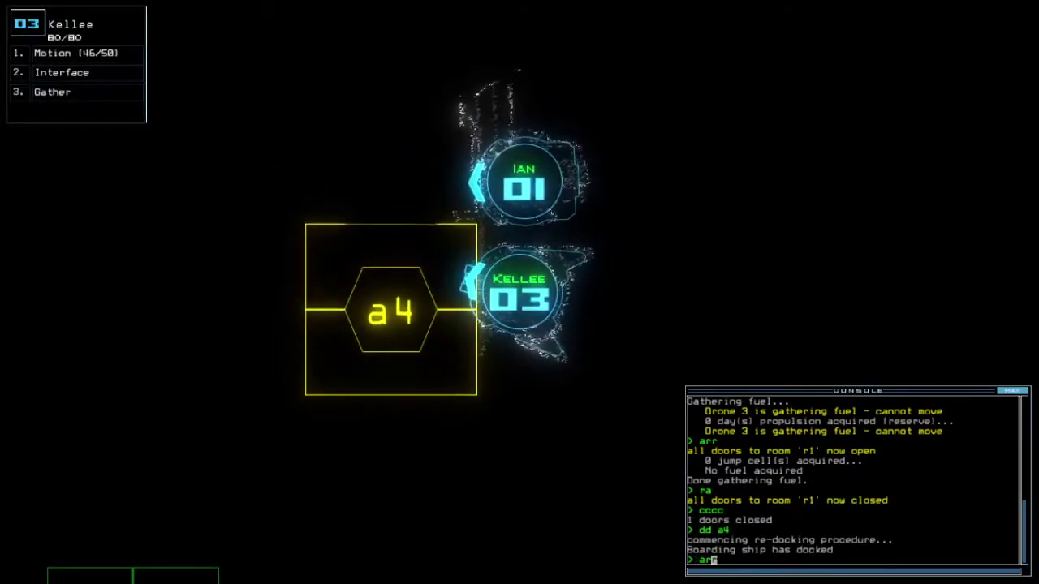
type("r")
Open all doors to room r1 and send Kellee toward room r5
key("Return")
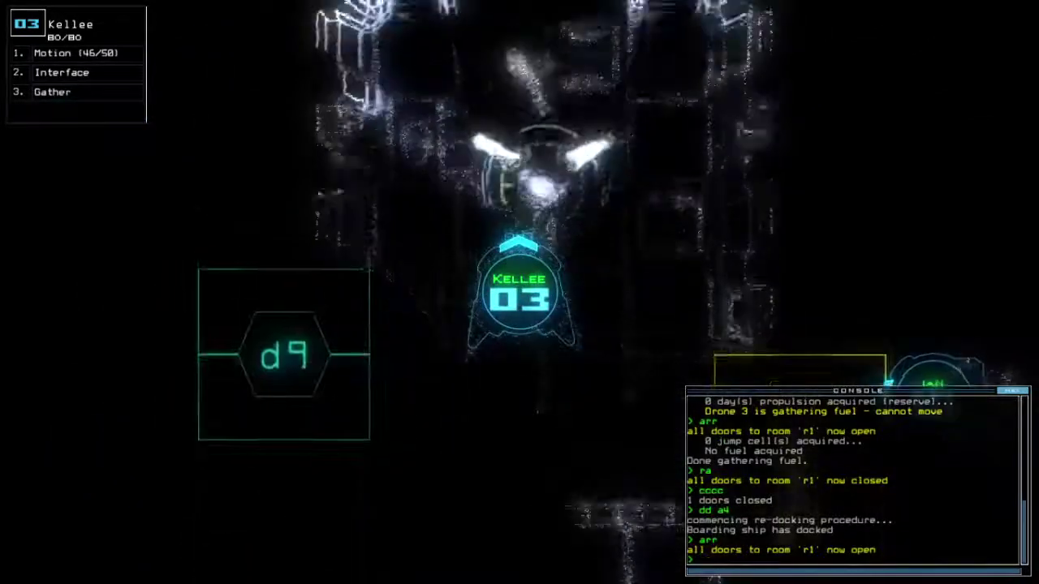
key("space")
type("dd")
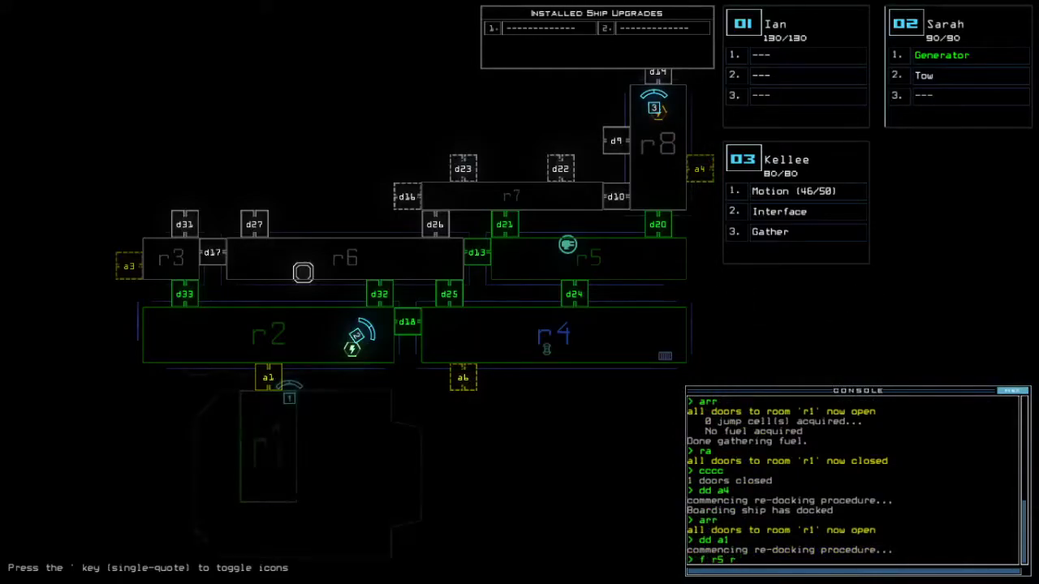
key("Return")
Pilot Sarah onto the ship at airlock a1 and redock at airlock a4
key("space")
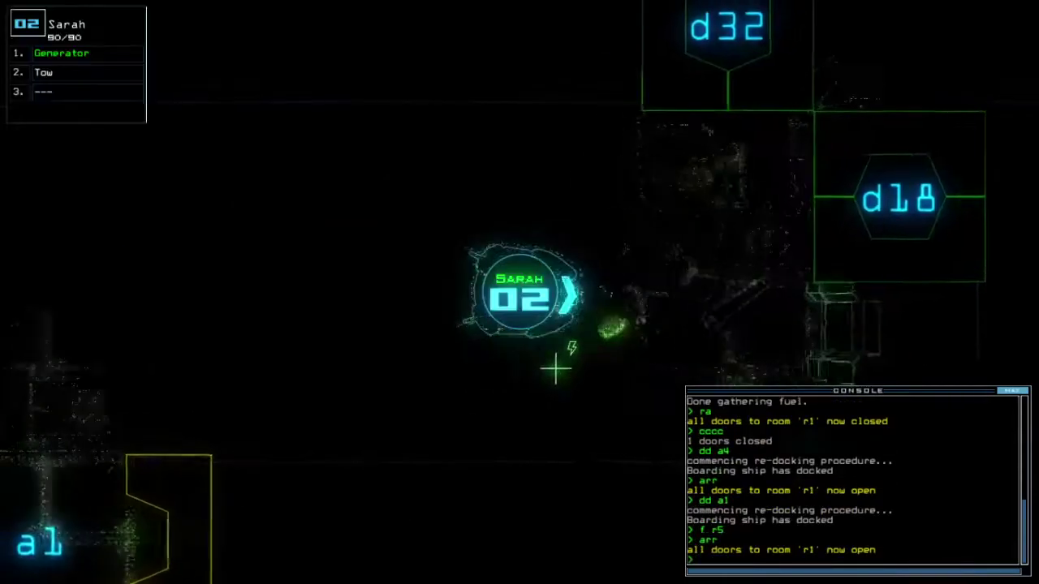
type("cdd a4")
key("Up")
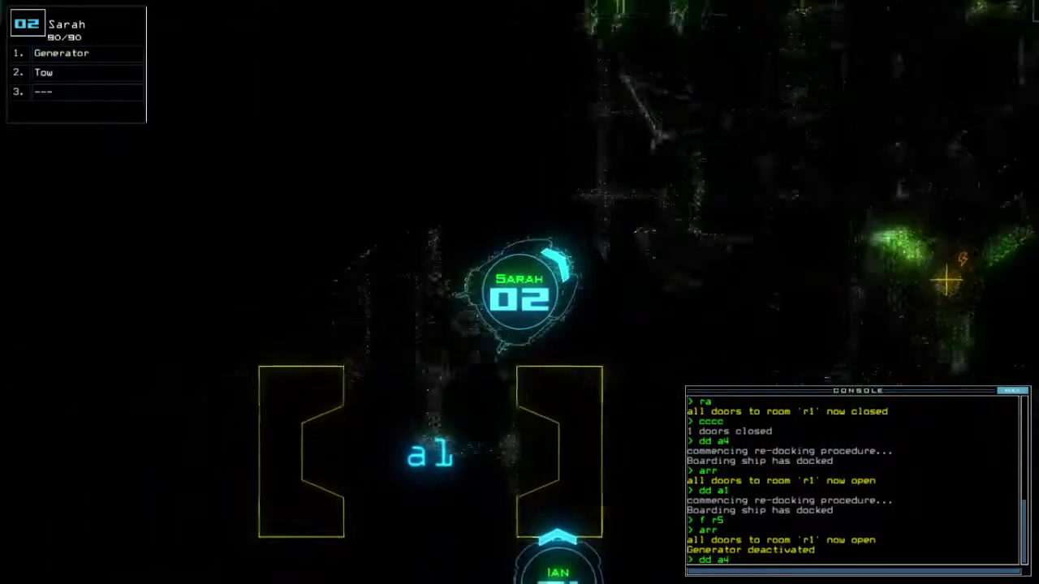
key("Return")
type("a")
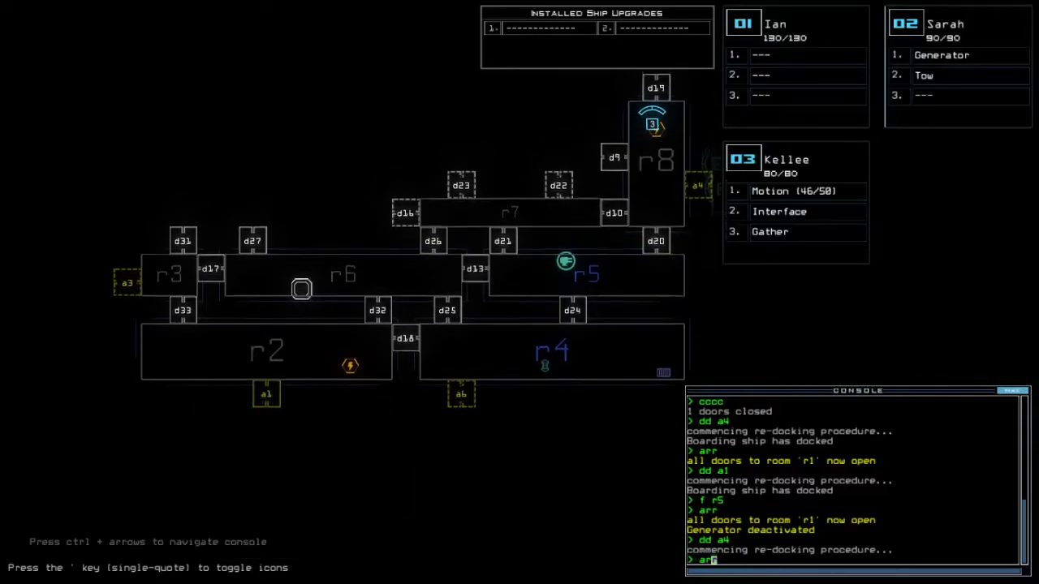
type("r")
Open room r1's doors and power on Sarah's generator, checking the schematic
key("Return")
key("space")
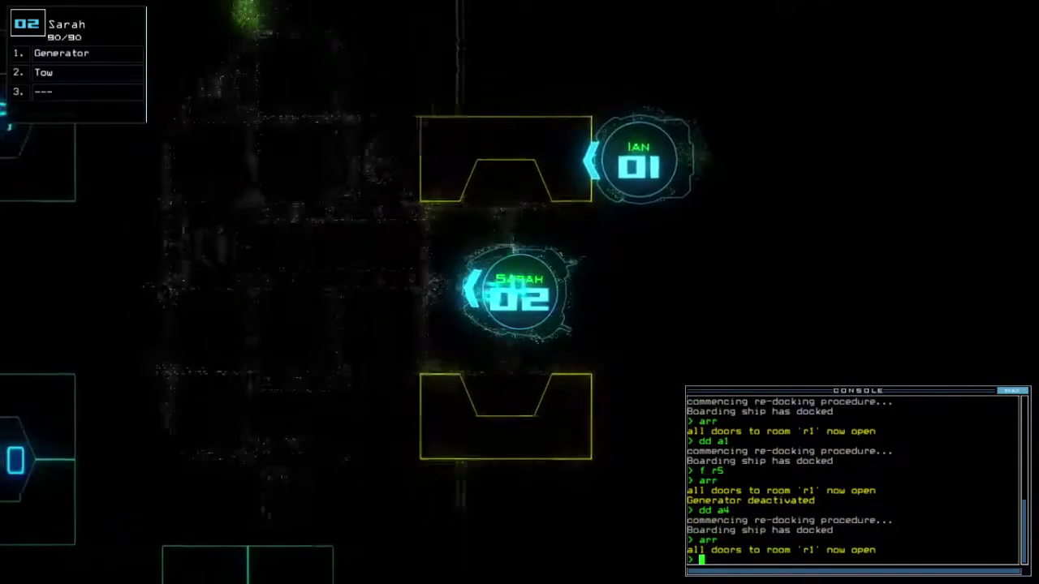
type("generator")
key("Return")
key("space")
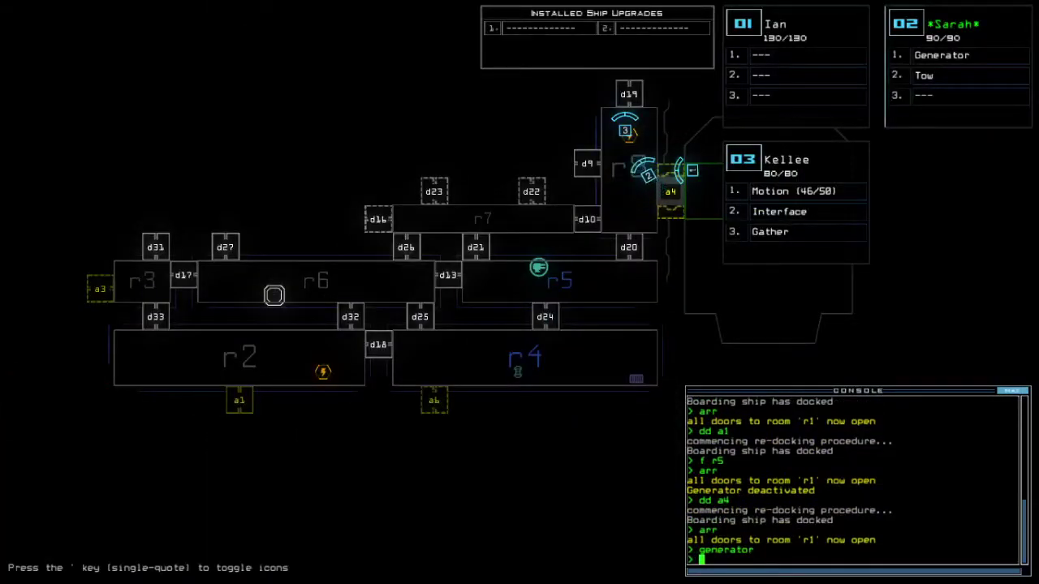
key("space")
type("xx r")
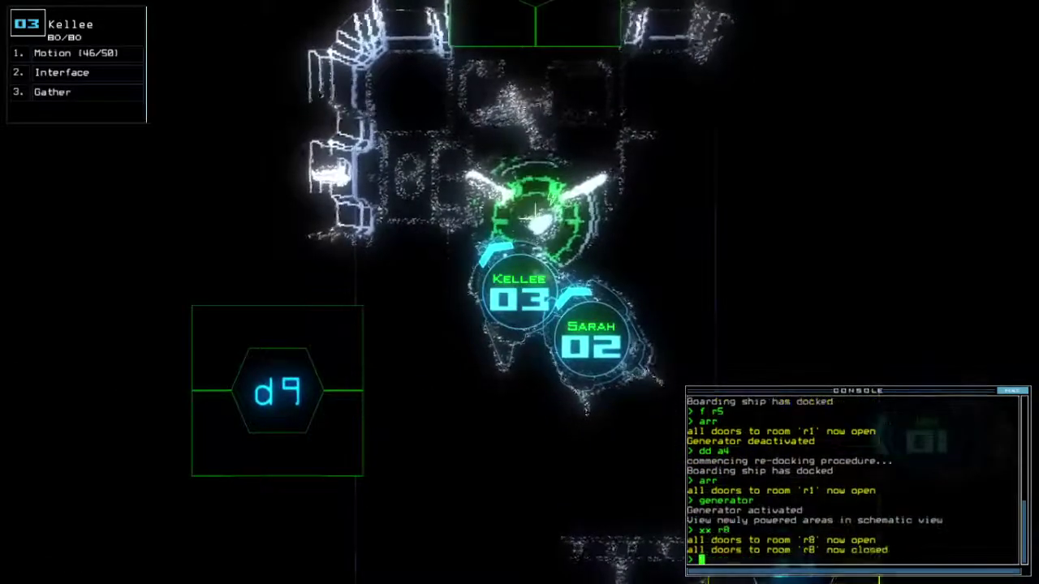
key("space")
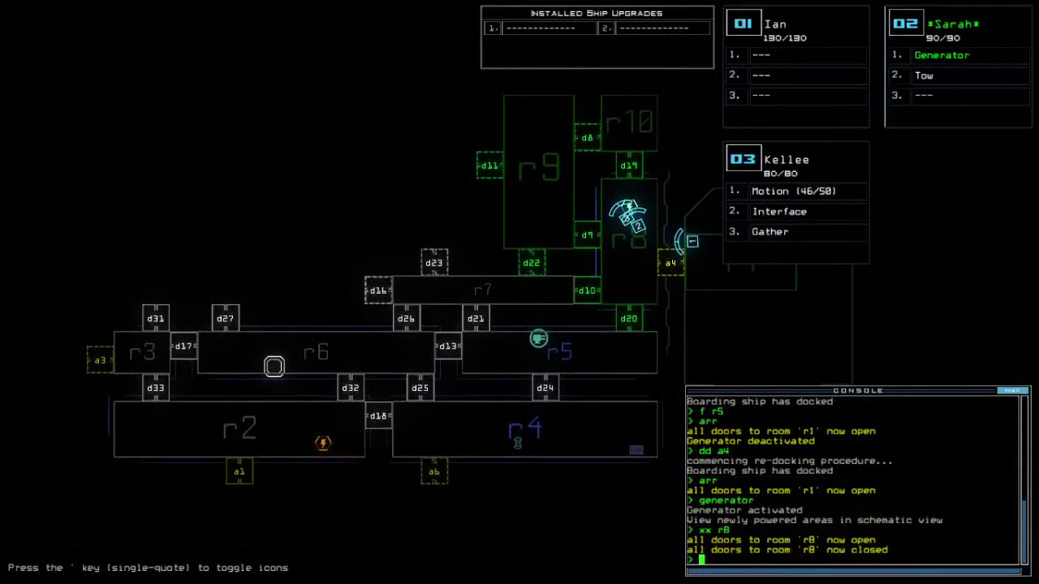
type("motion")
key("space")
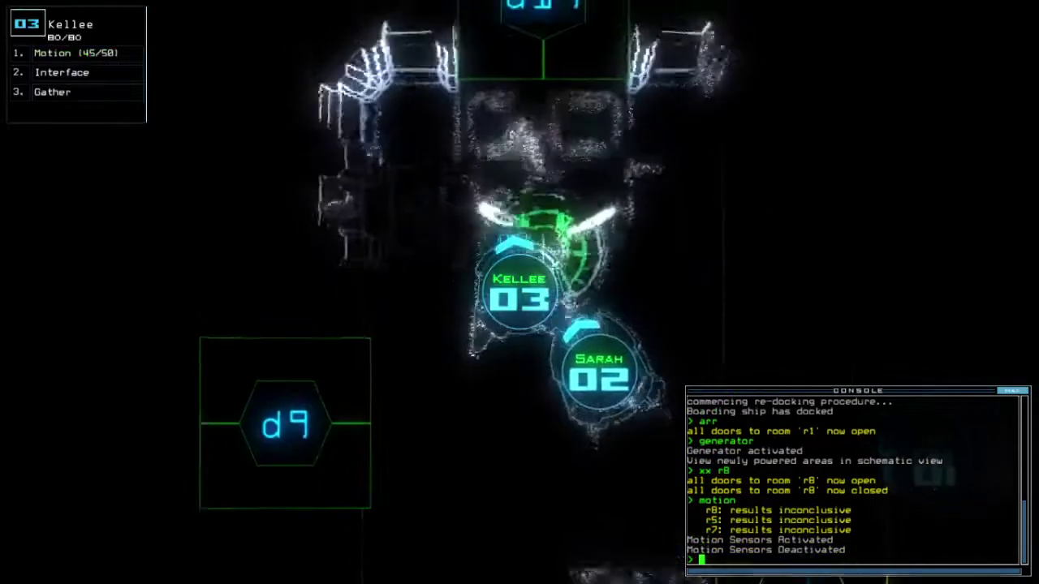
type("saswap 3 2")
Move the motion sensor to Sarah, run a motion scan, and open door d19
key("Return")
key("Escape")
type("mo")
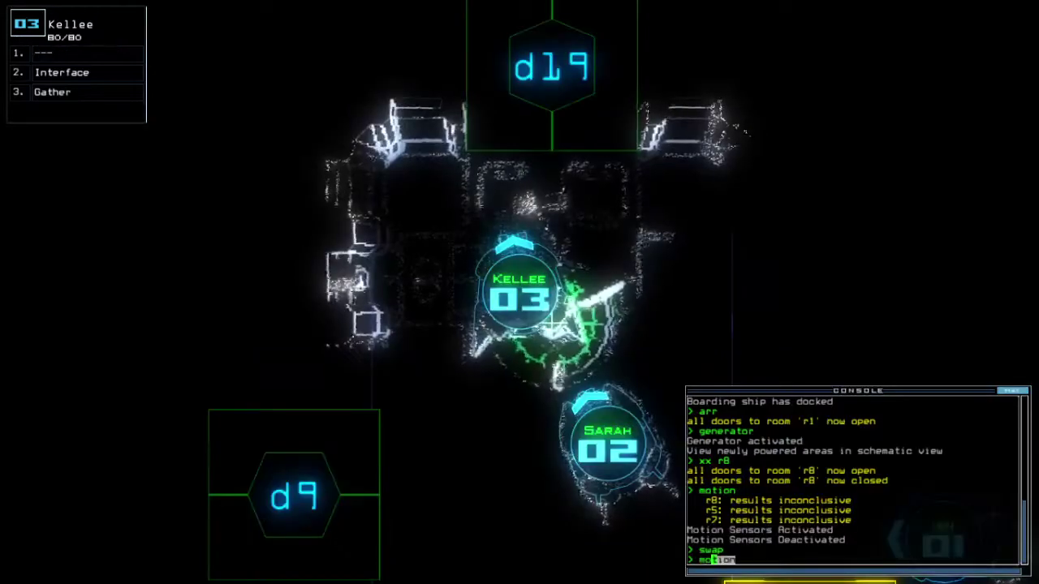
type("tion 2")
key("Return")
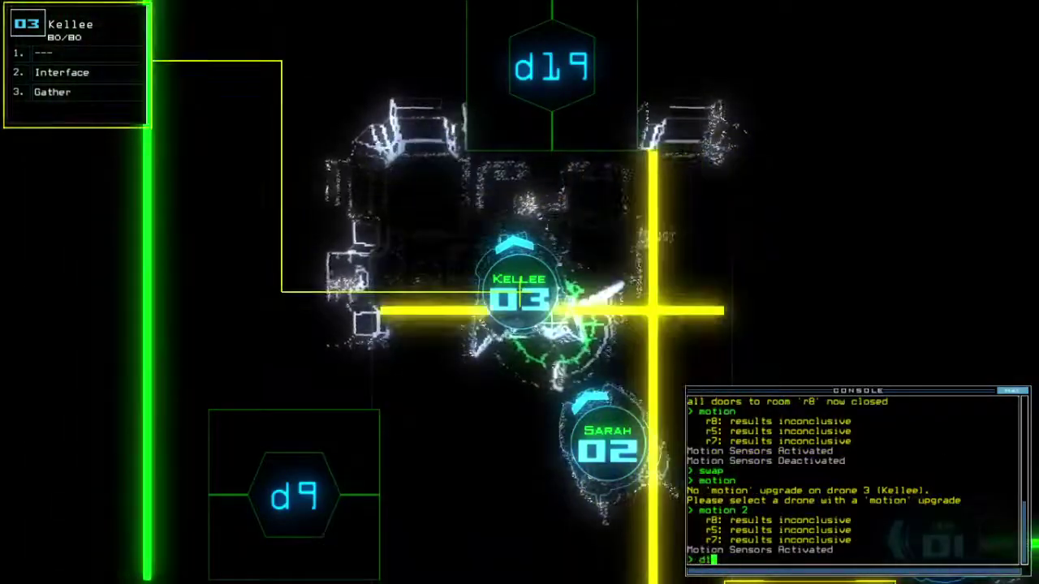
type("d19")
key("Return")
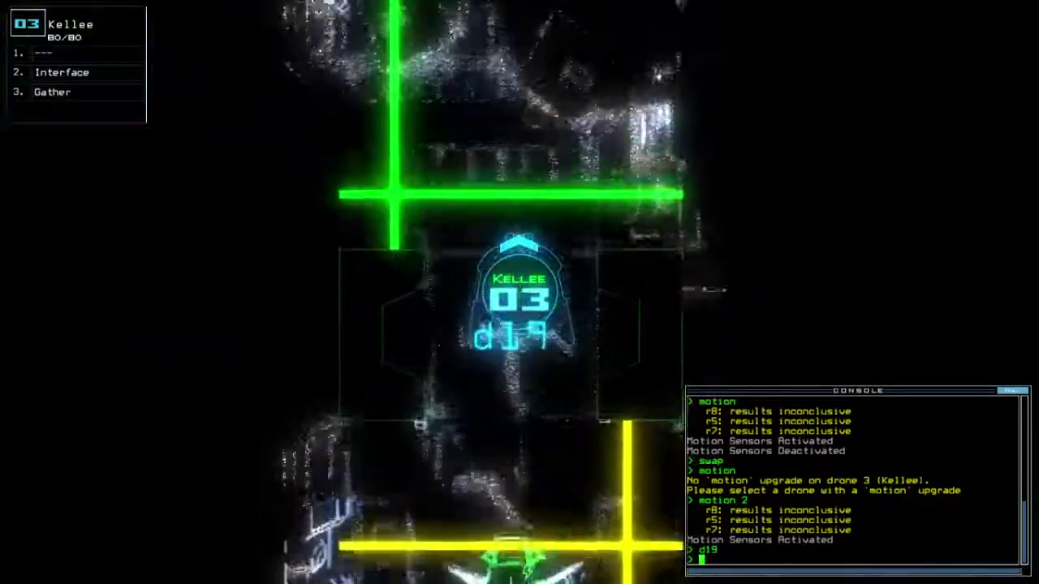
type("interface")
Try Kellee's interface on nearby terminals and open door d8
key("Return")
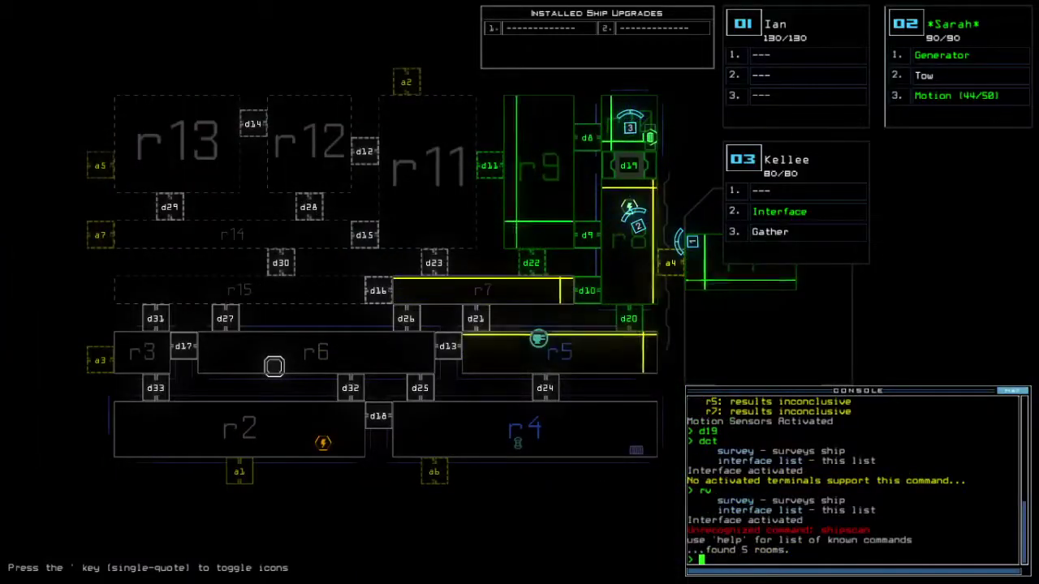
key("Escape")
type("d8")
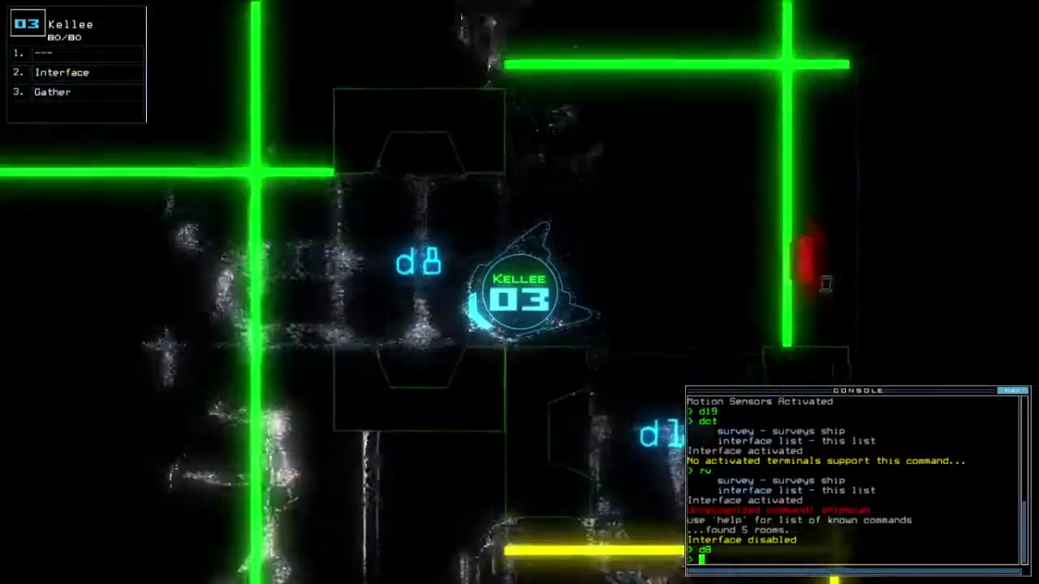
key("Return")
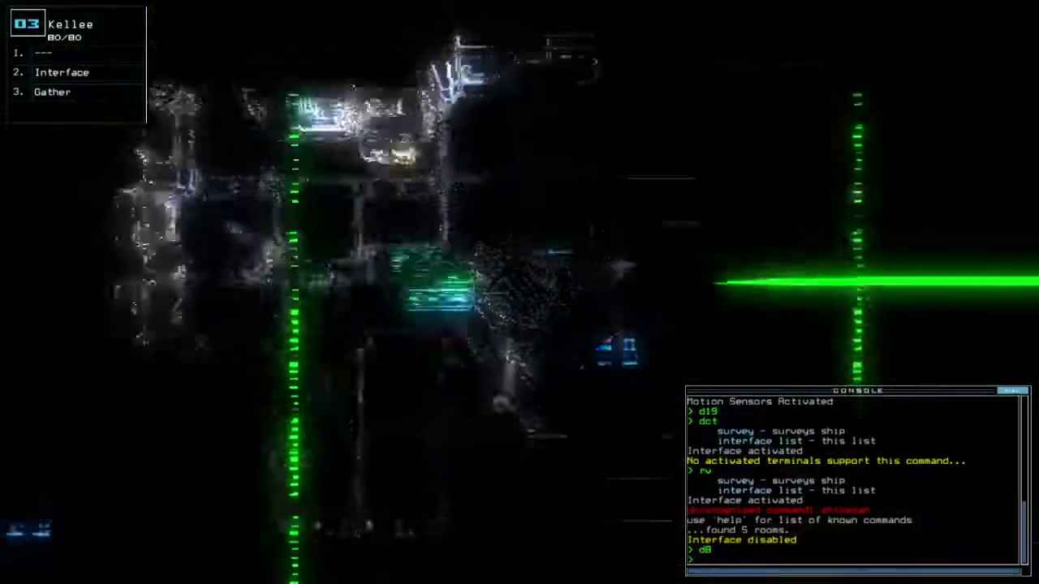
type("dct")
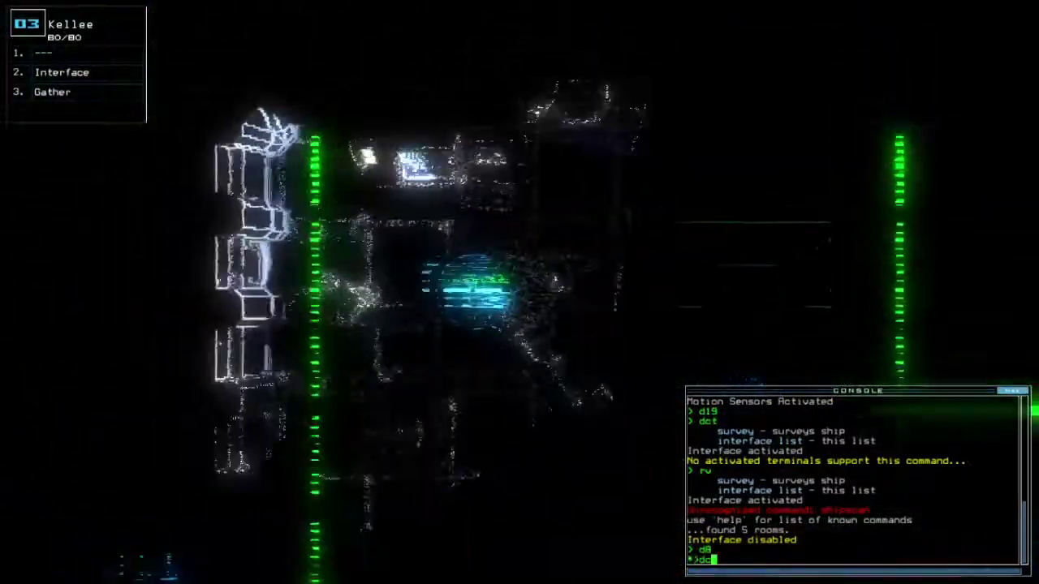
key("Return")
Move Kellee through door d22 and gather the scrap there
key("Escape")
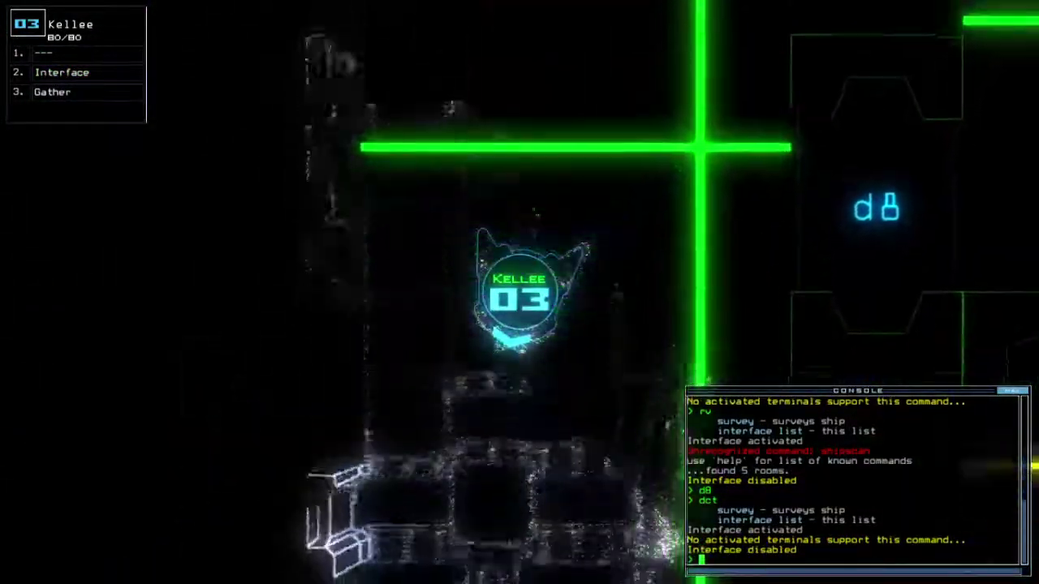
key("Up")
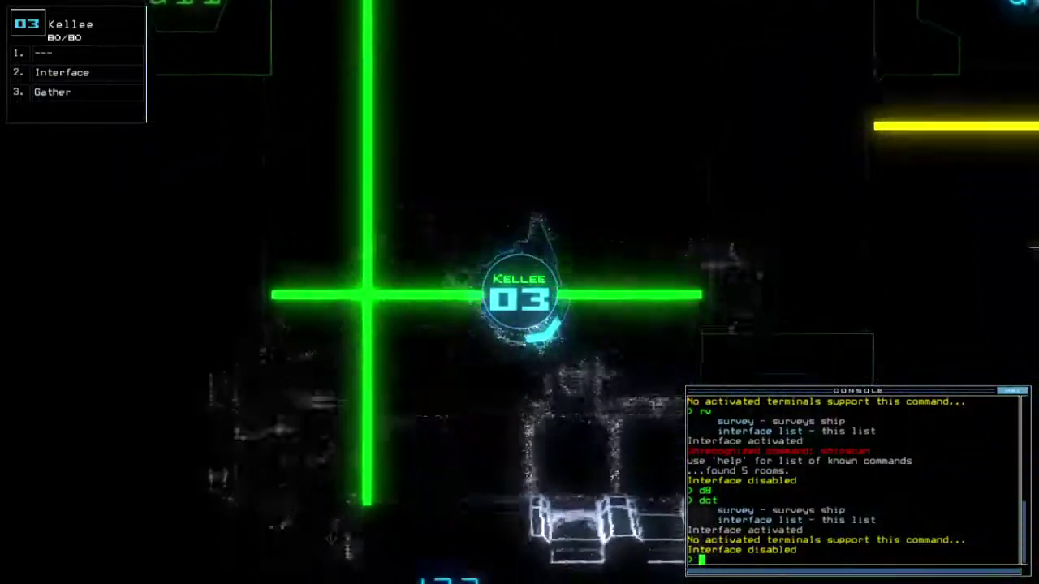
type("d22")
key("Return")
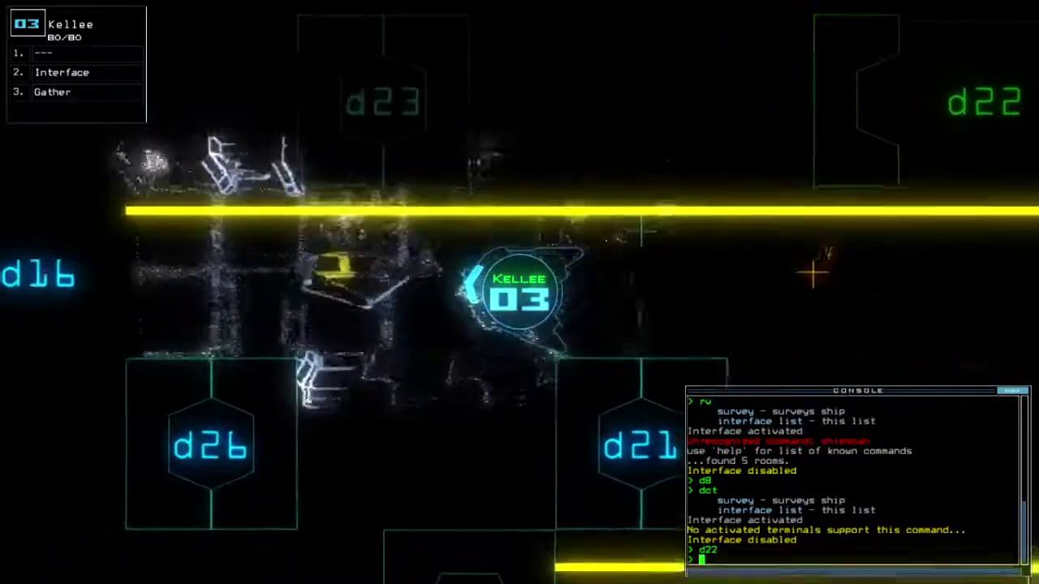
type("g")
key("Return")
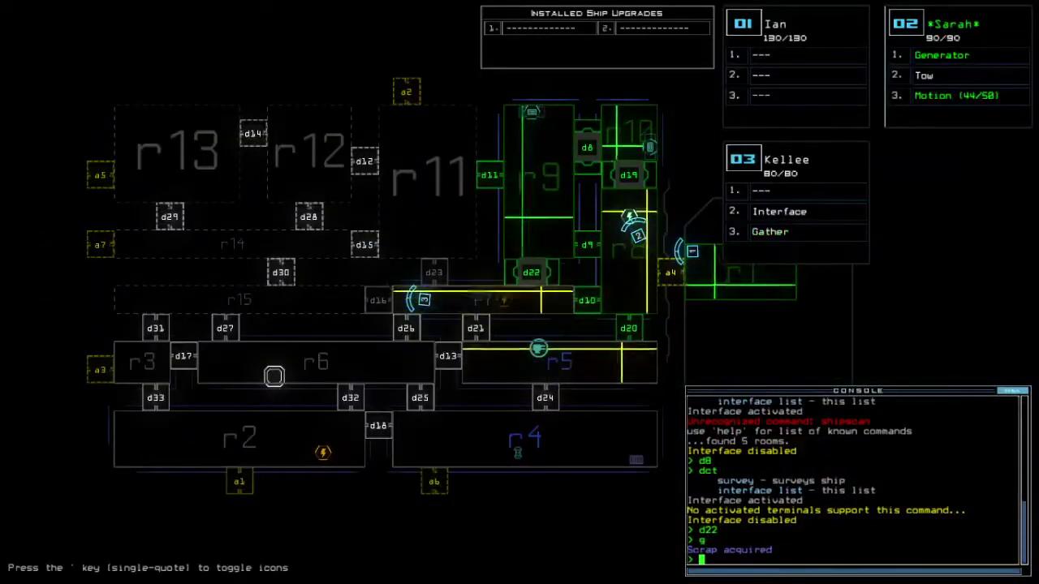
Reactivate Sarah's generator after checking the schematic, then take control of Kellee
key("Tab")
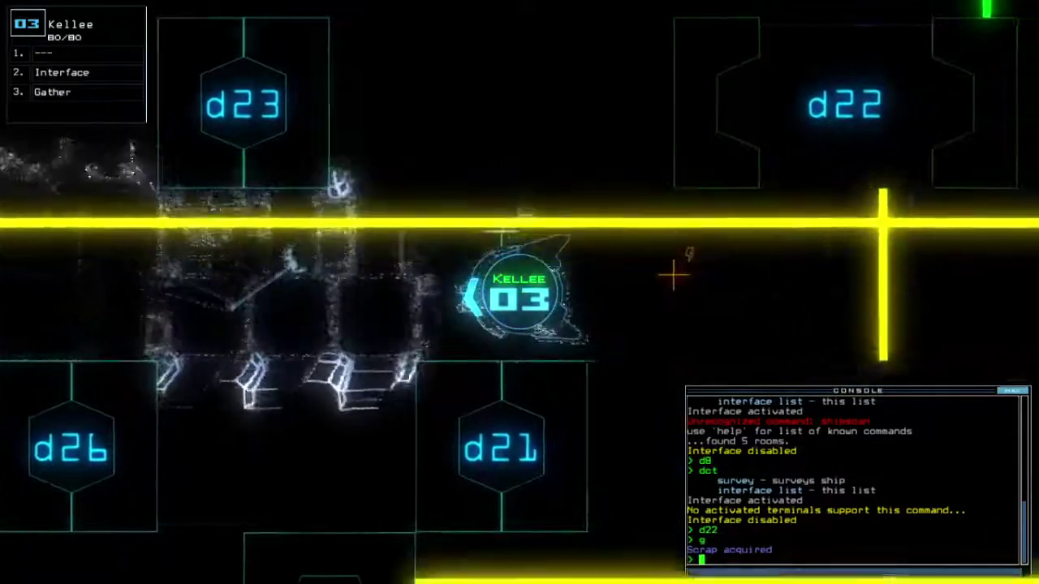
key("Tab")
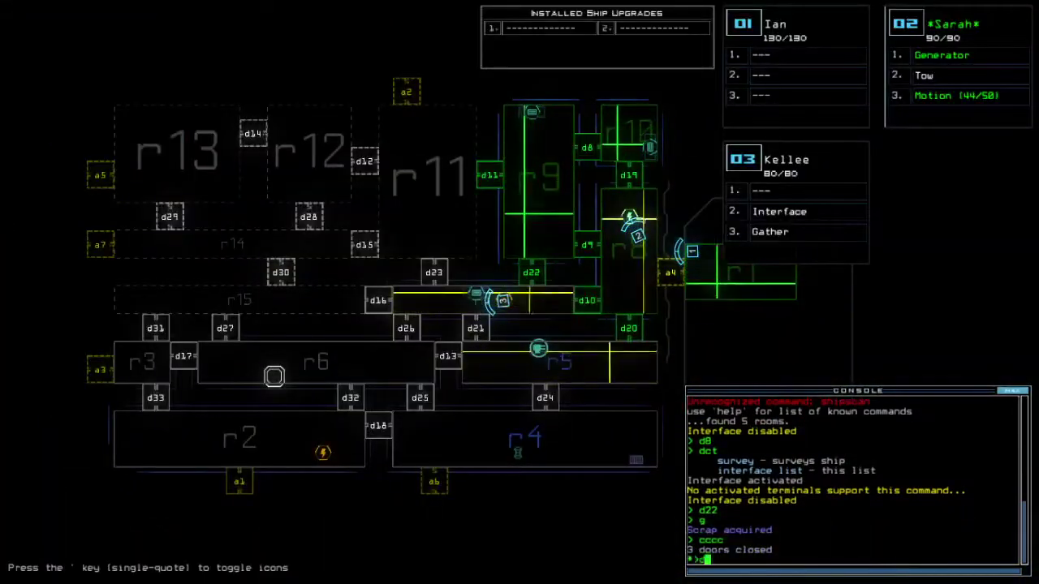
key("2")
type("10")
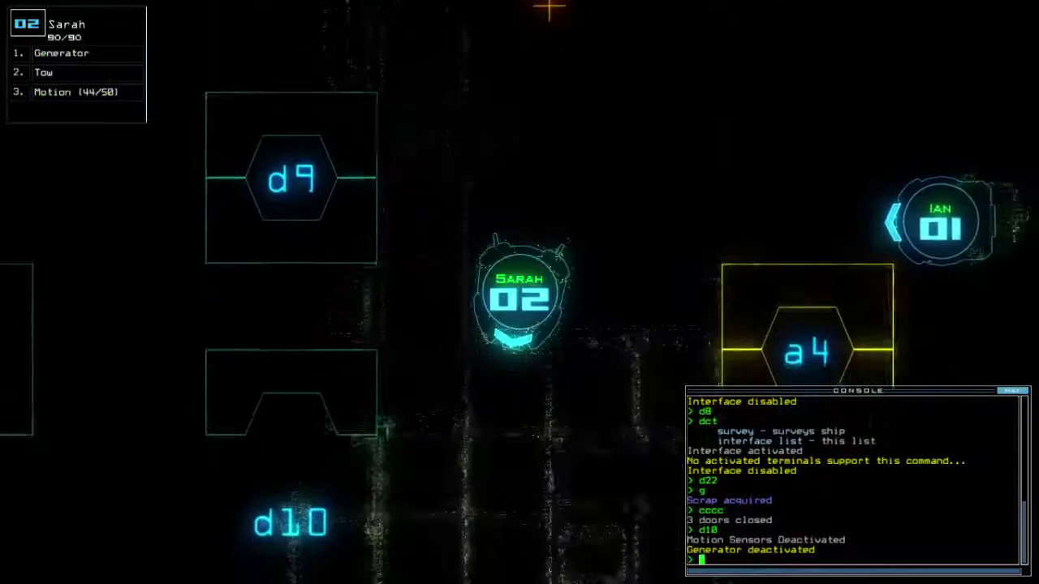
type("generator")
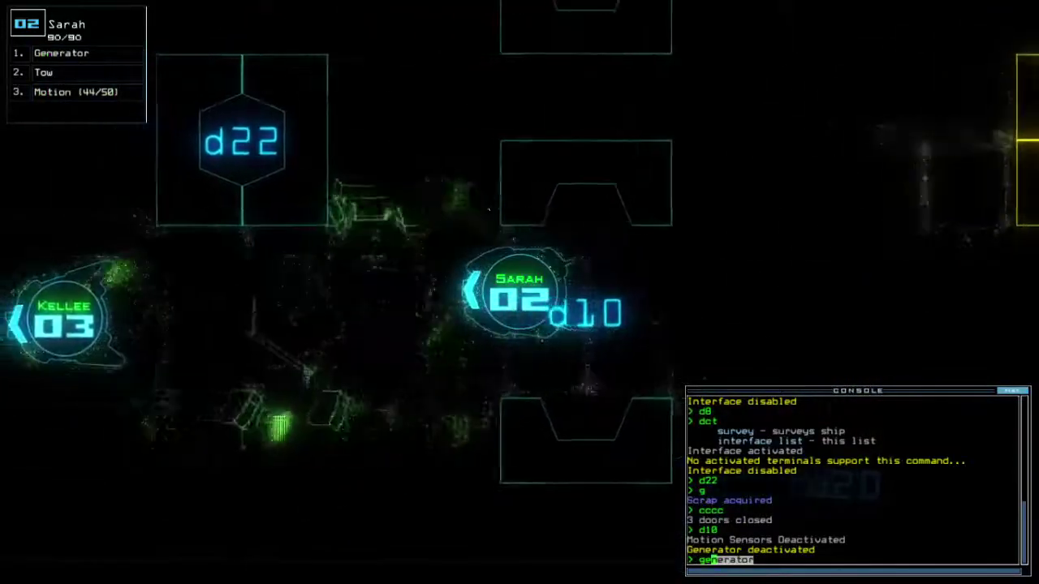
key("Return")
key("3")
type("ru")
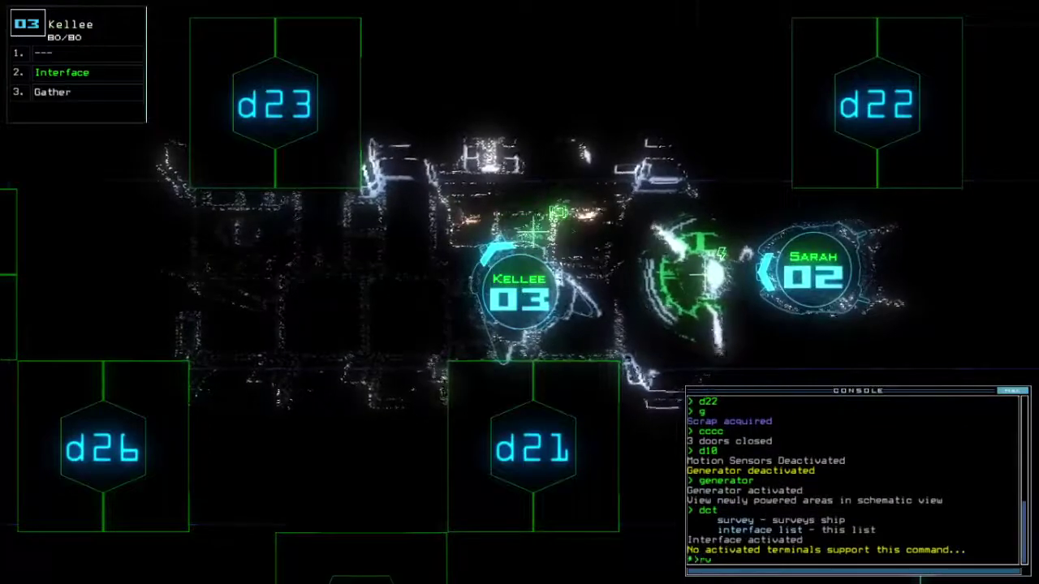
Open door d23 with Kellee, try a nearby terminal, and gather the room's scrap
key("Return")
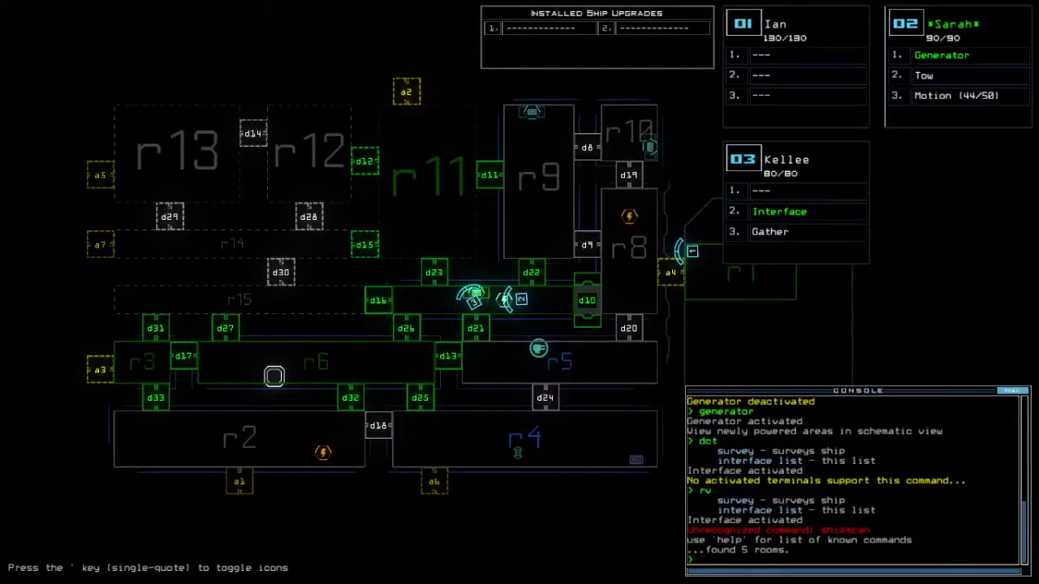
type("motion 2d23")
key("Return")
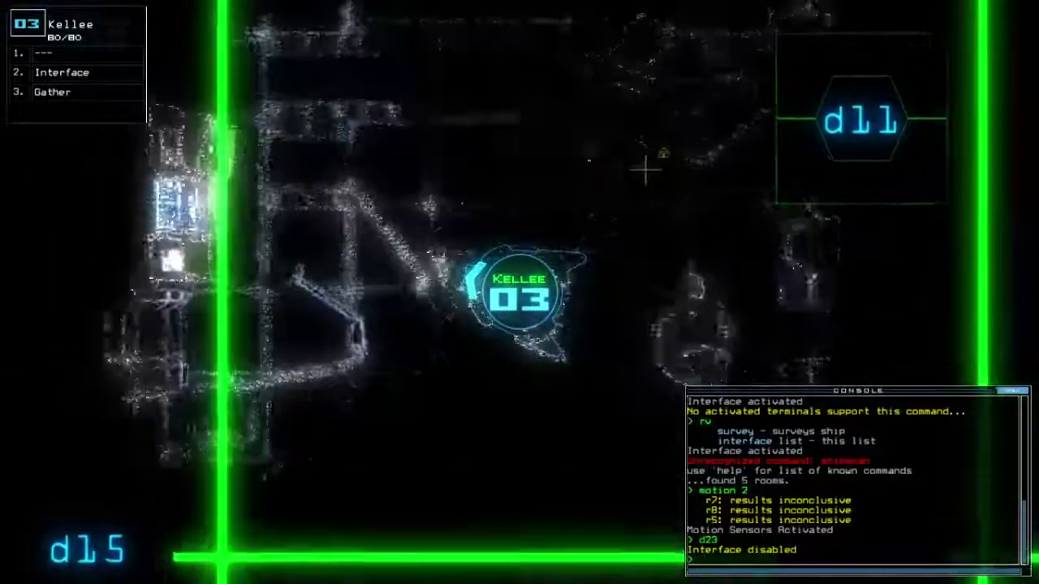
type("dct")
key("Return")
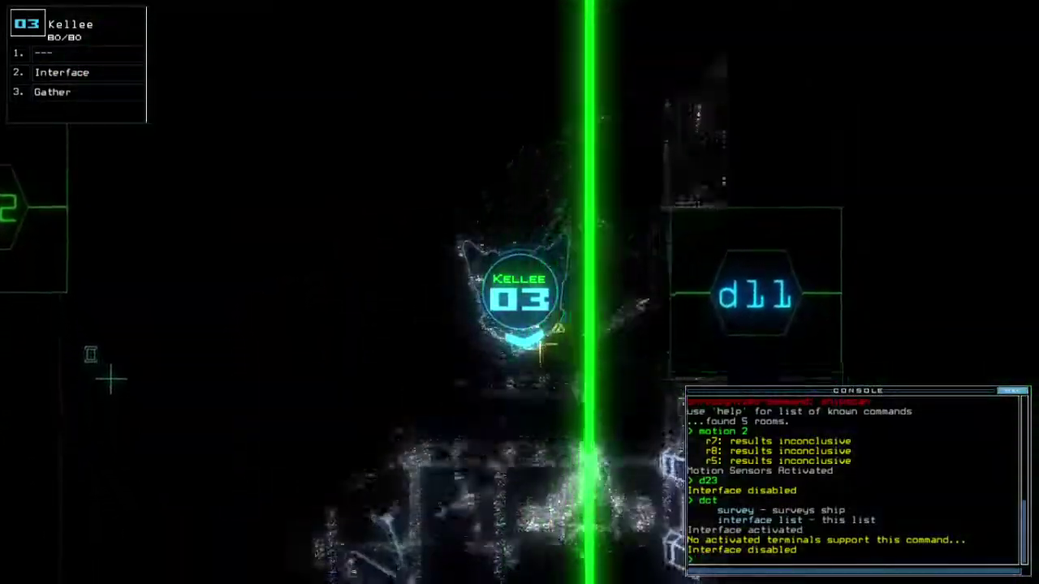
type("g")
key("Return")
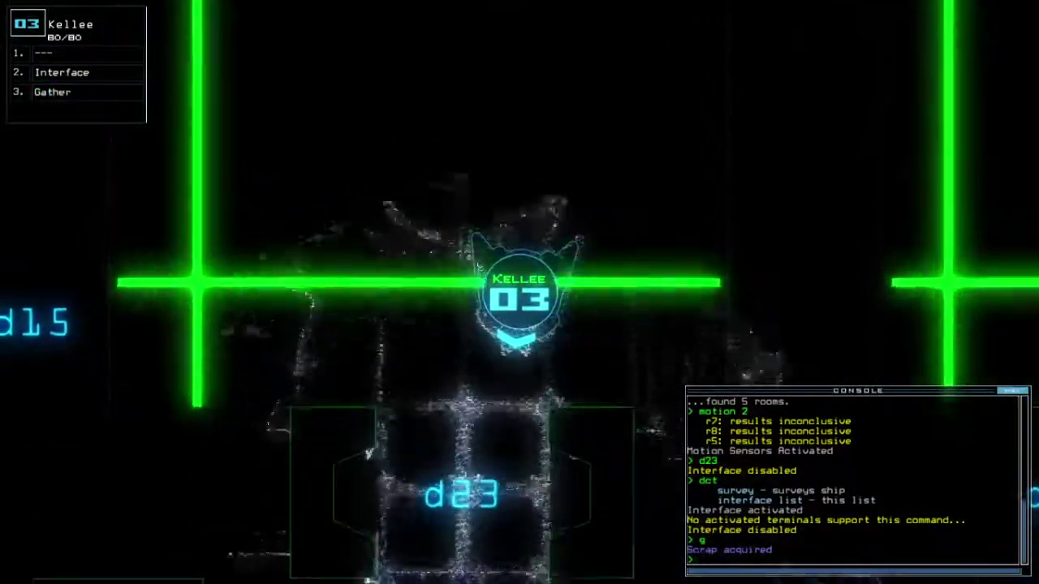
type("swap")
Swap Sarah's motion sensor onto Kellee, then open door d16 and collect its scrap
key("Return")
key("Down")
key("Down")
key("Return")
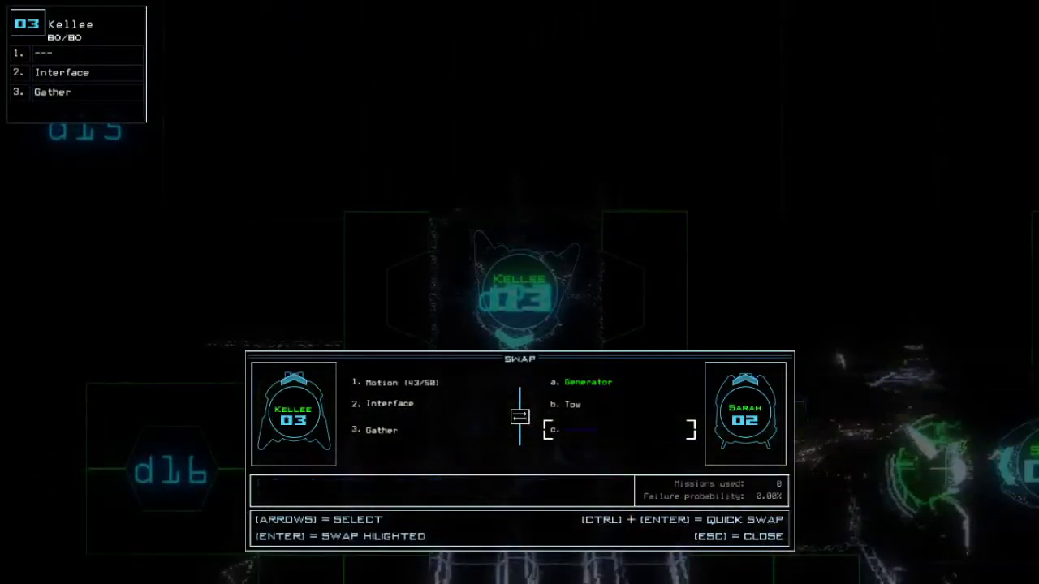
key("Escape")
type("d16")
key("Return")
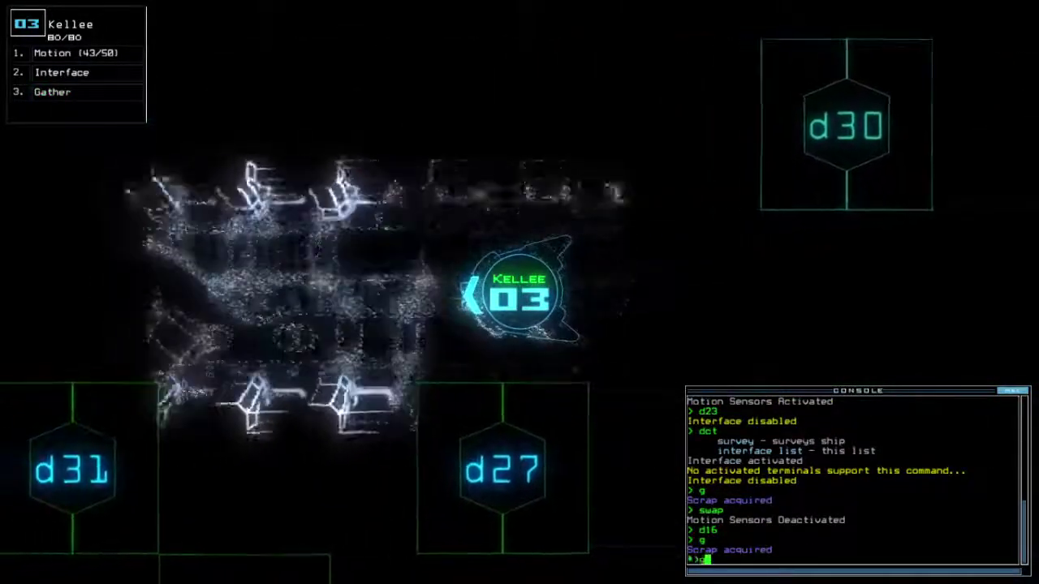
key("Return")
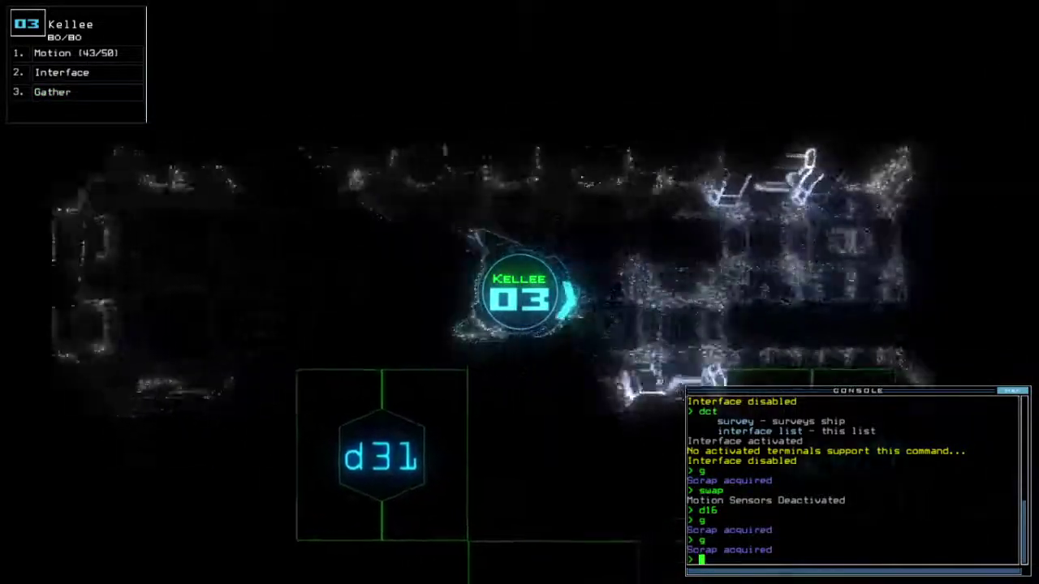
type("g")
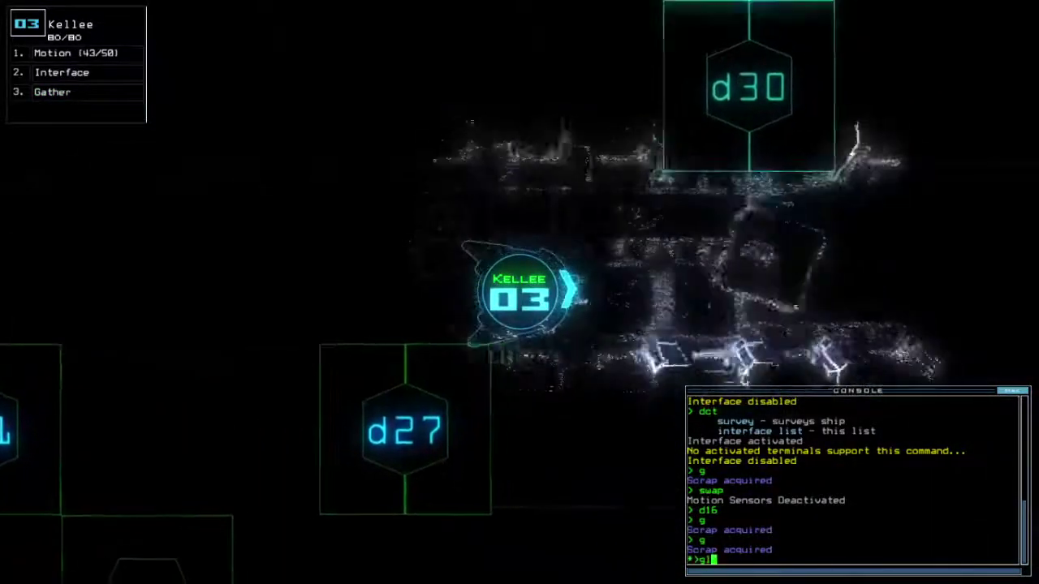
Check totals (7 scrap, no fuel), toggle doors d16 and d23, and scan for motion
key("Return")
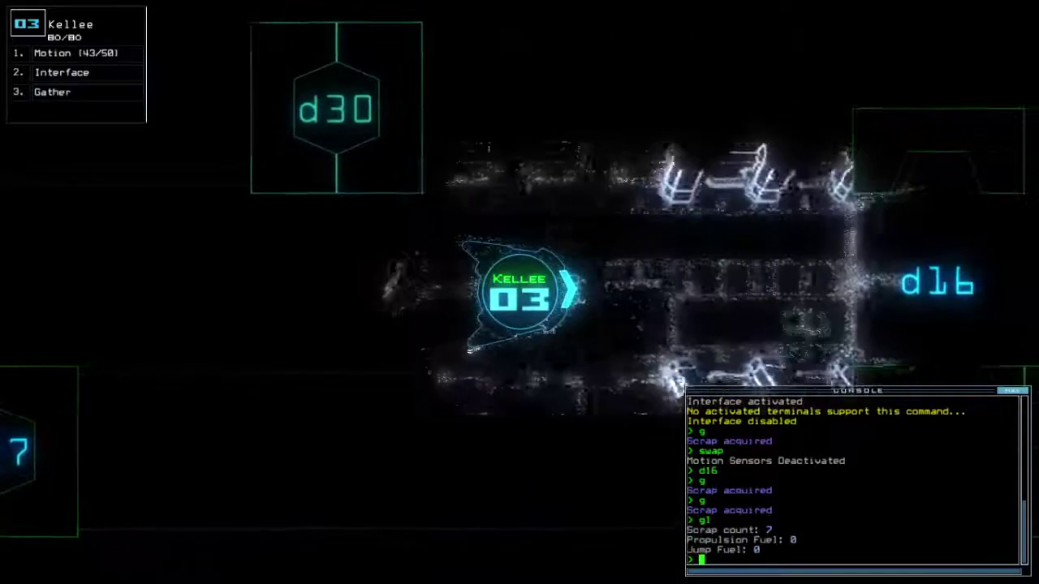
type("d16")
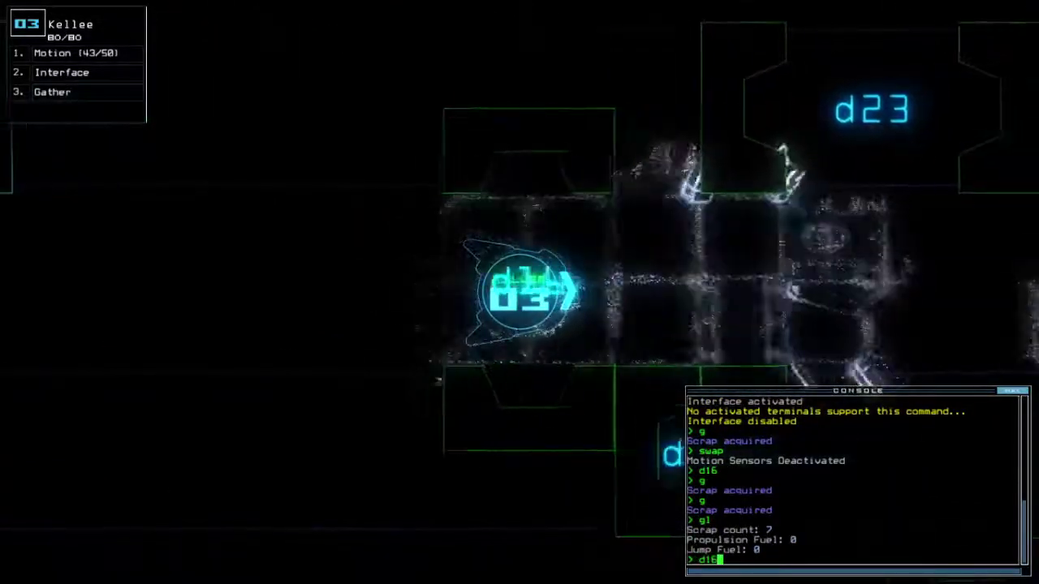
key("Return")
type("d23")
key("Return")
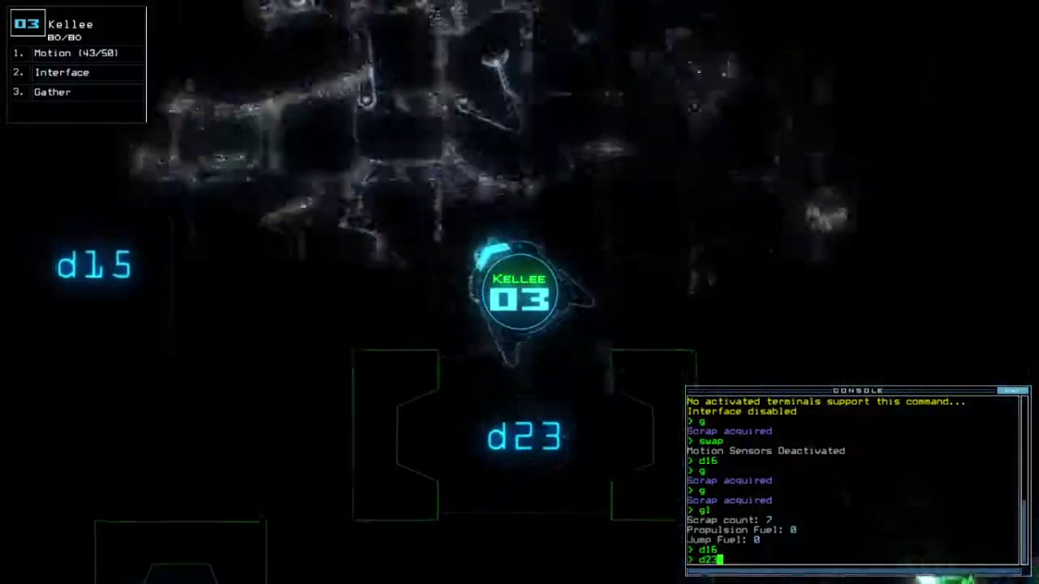
key("space")
key("space")
type("motion")
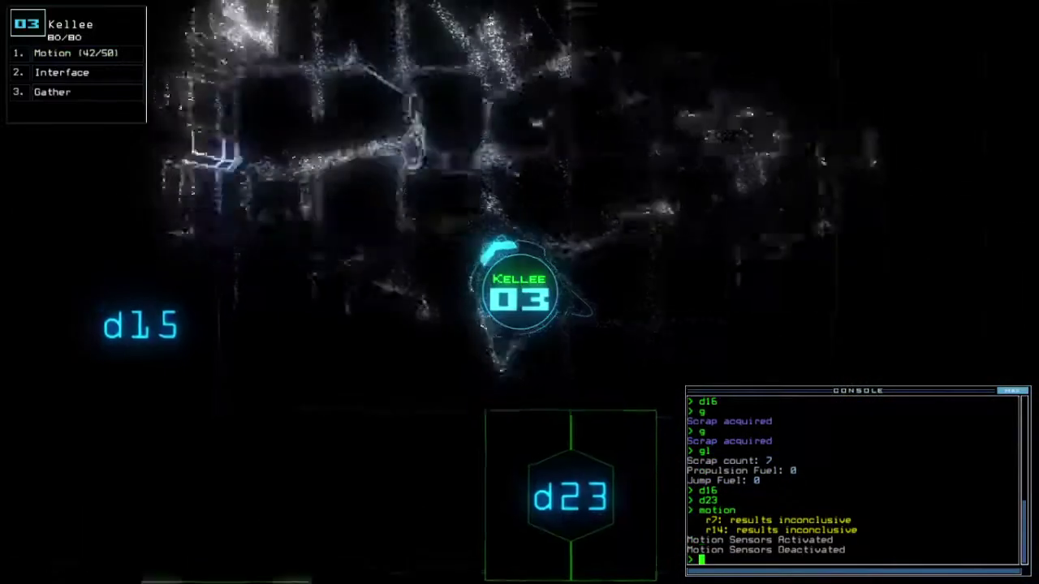
type("d12")
Open door d12, move Kellee onward, and start redocking at airlock a3
key("Return")
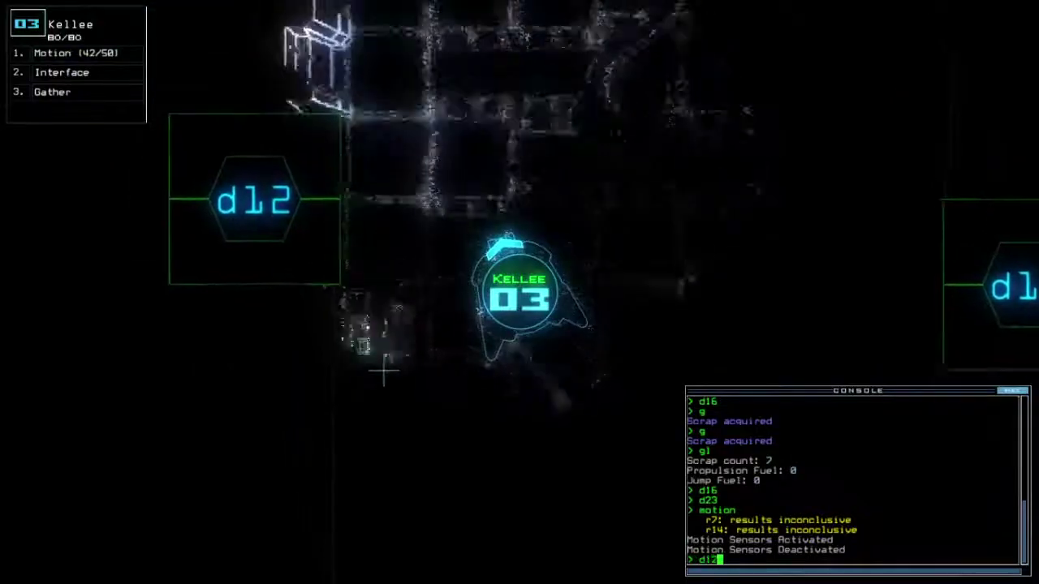
key("Up")
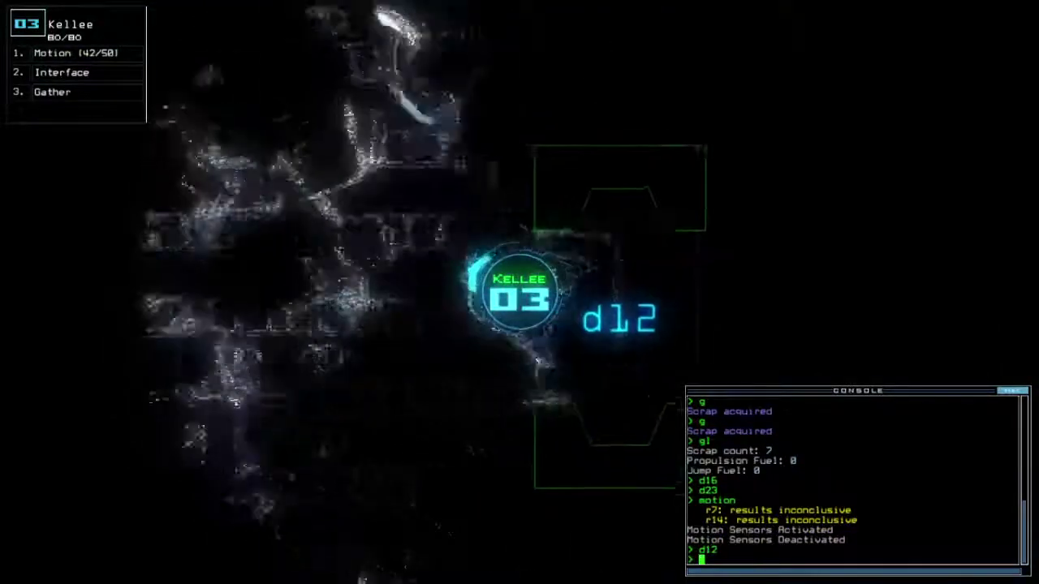
key("Up")
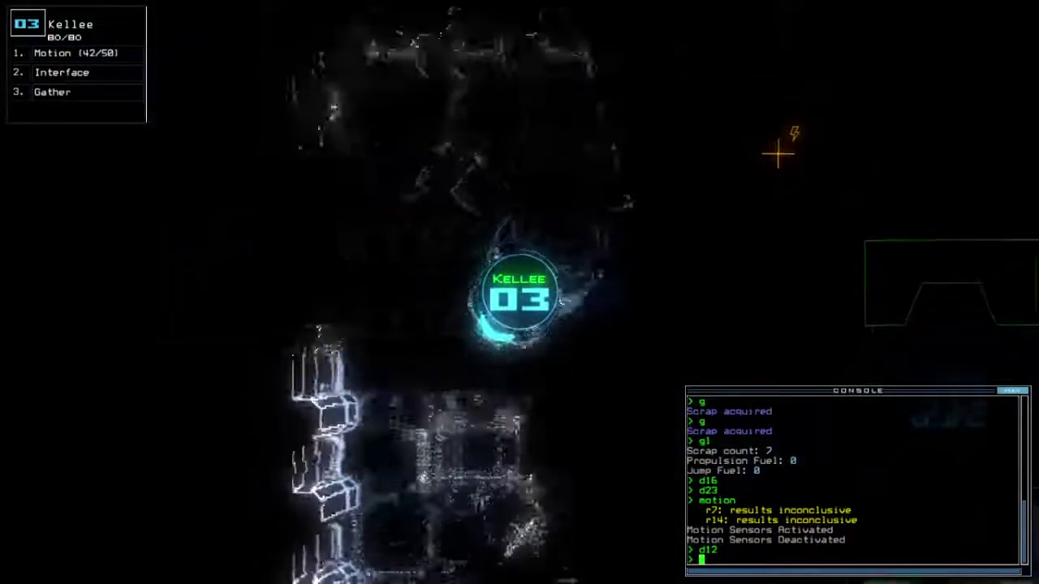
key("space")
type("dd a3")
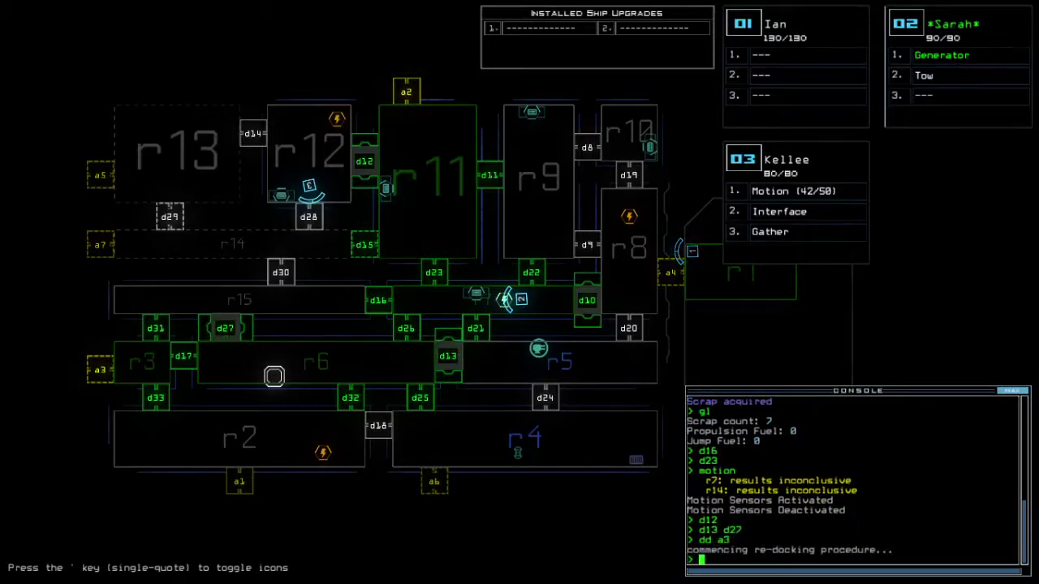
Check Kellee's and Sarah's cameras and toggle door d23 with Kellee
key("3")
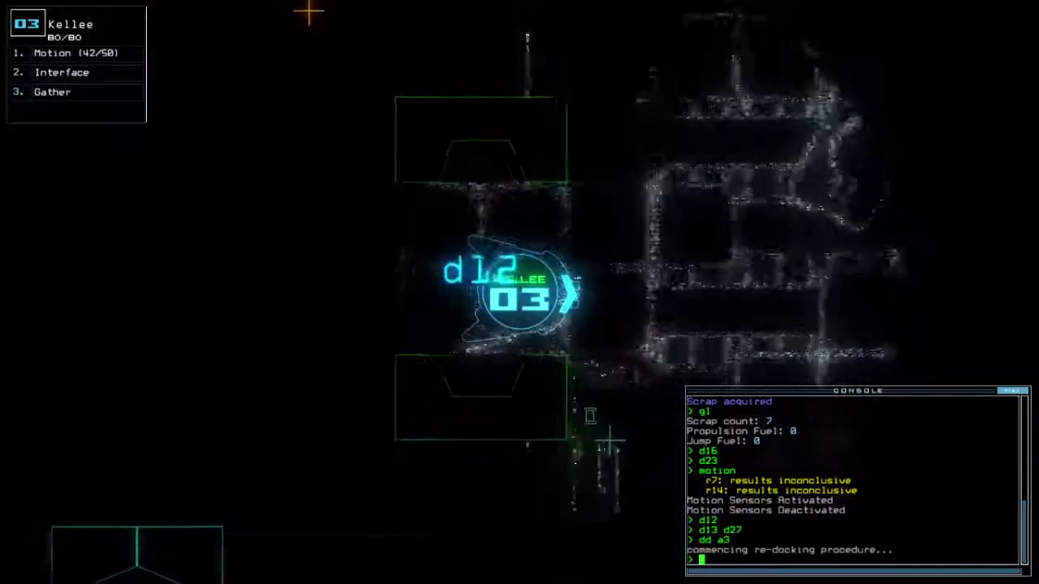
key("Escape")
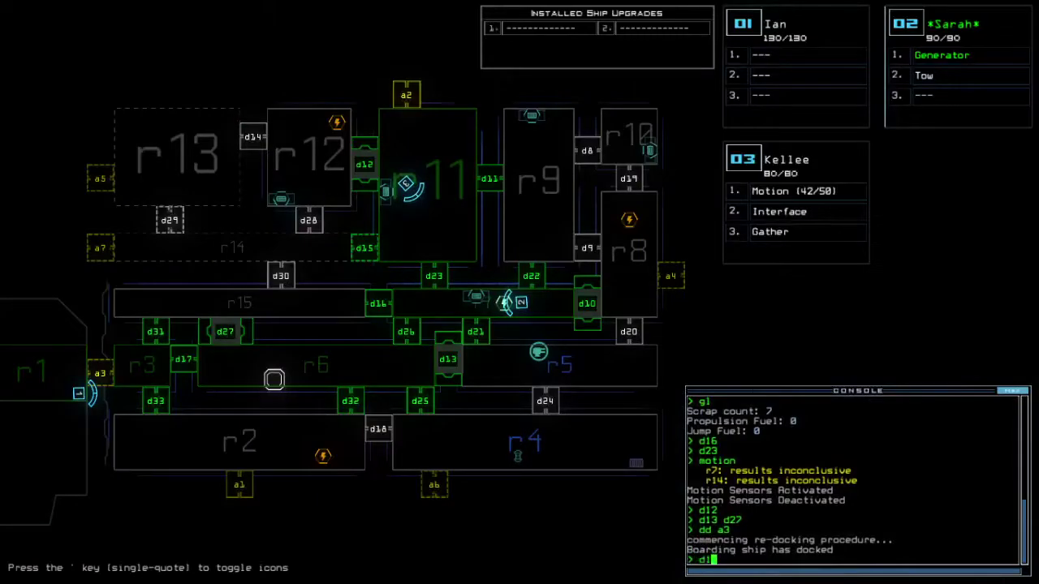
type("3d23")
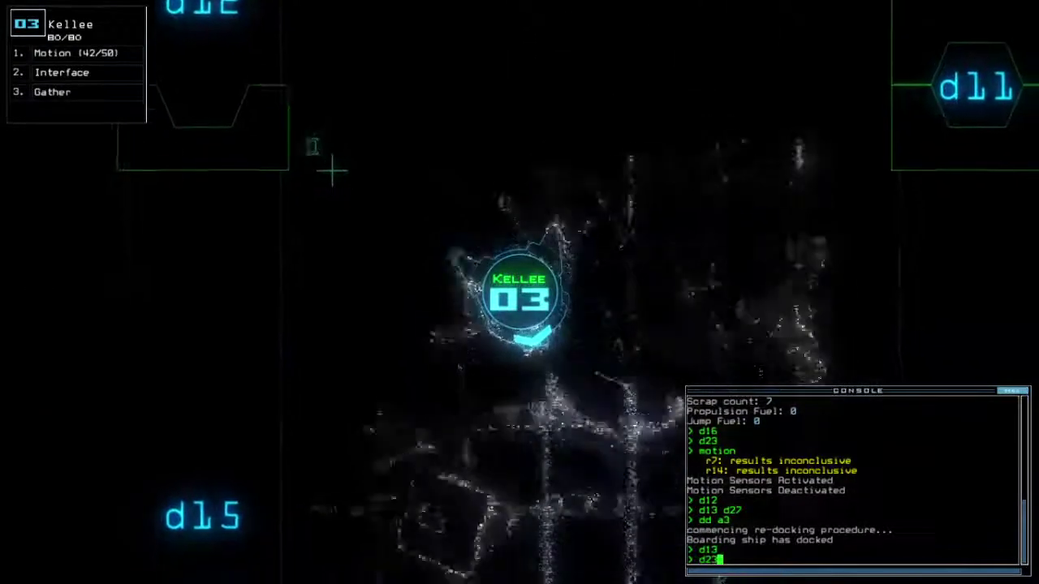
key("Return")
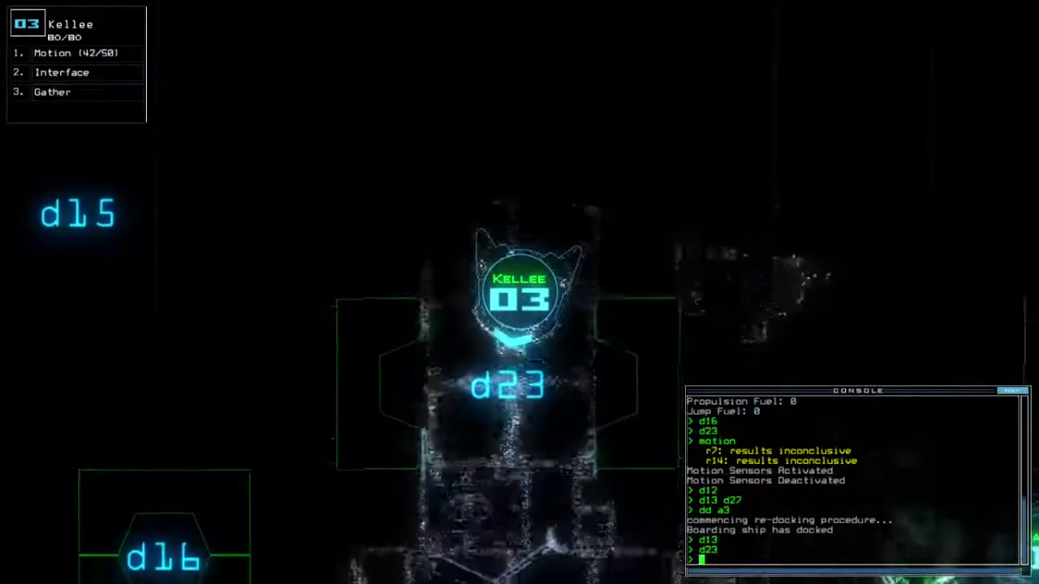
key("Escape")
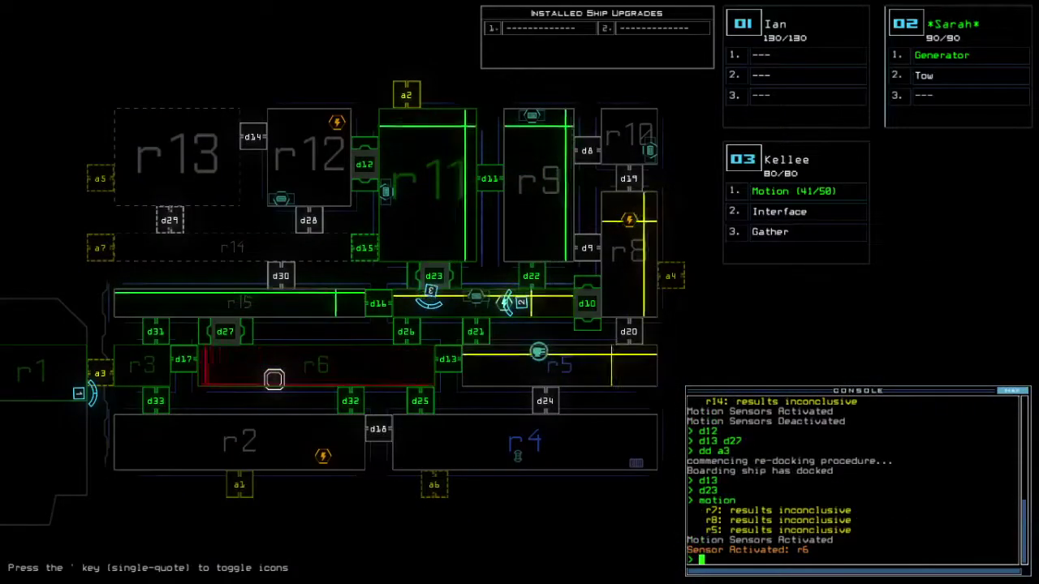
key("2")
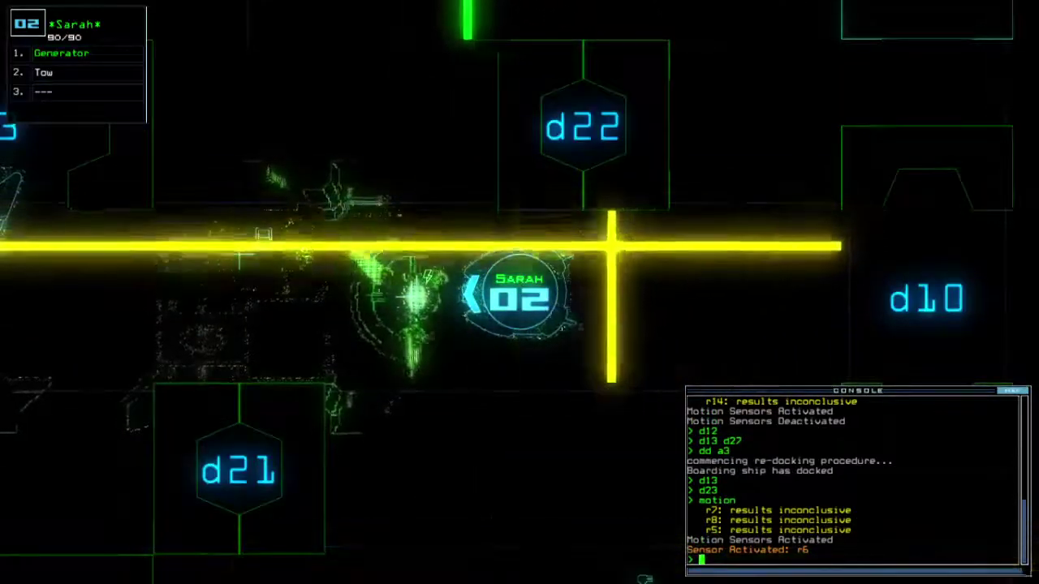
key("Escape")
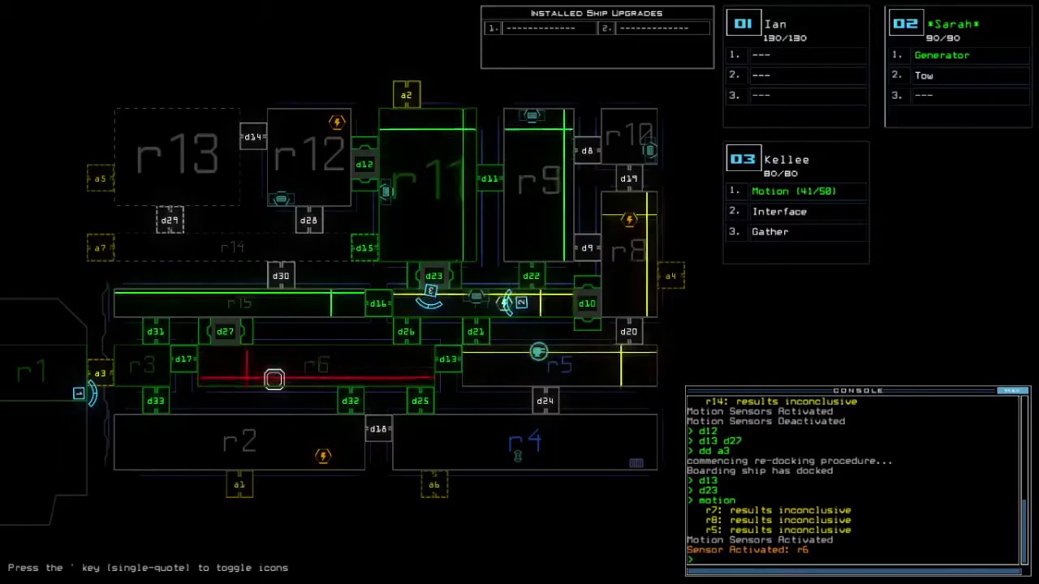
type("1arr")
Open and close all doors to room r1, then toggle door d27 with Kellee
key("Return")
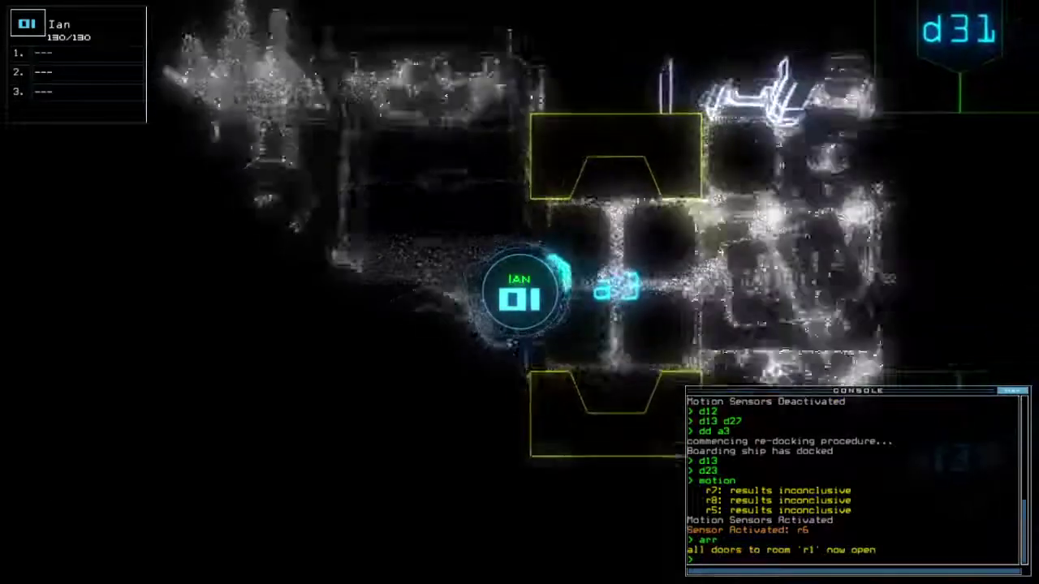
type("rc")
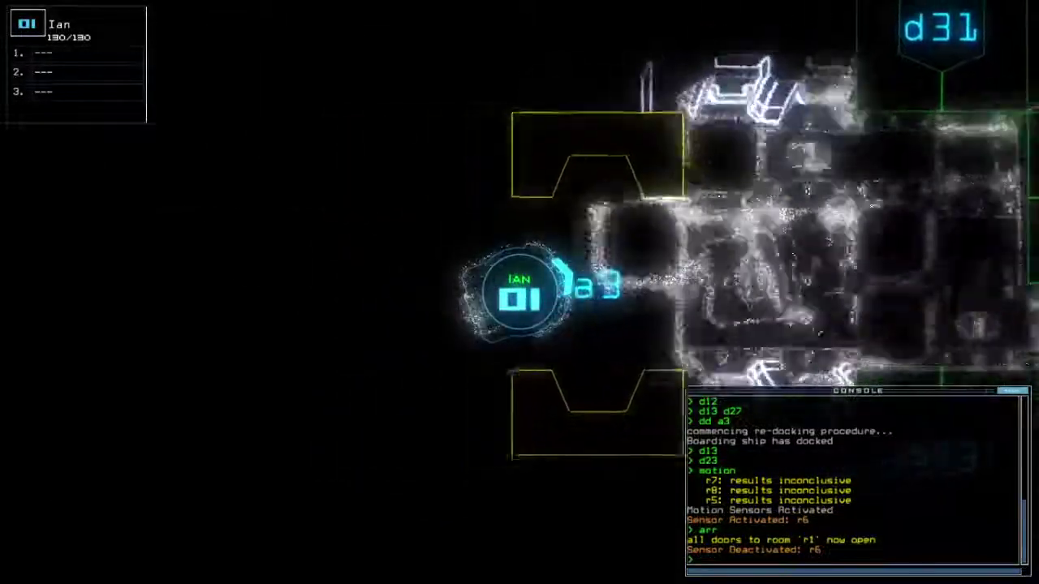
key("Return")
key("Escape")
type("d27")
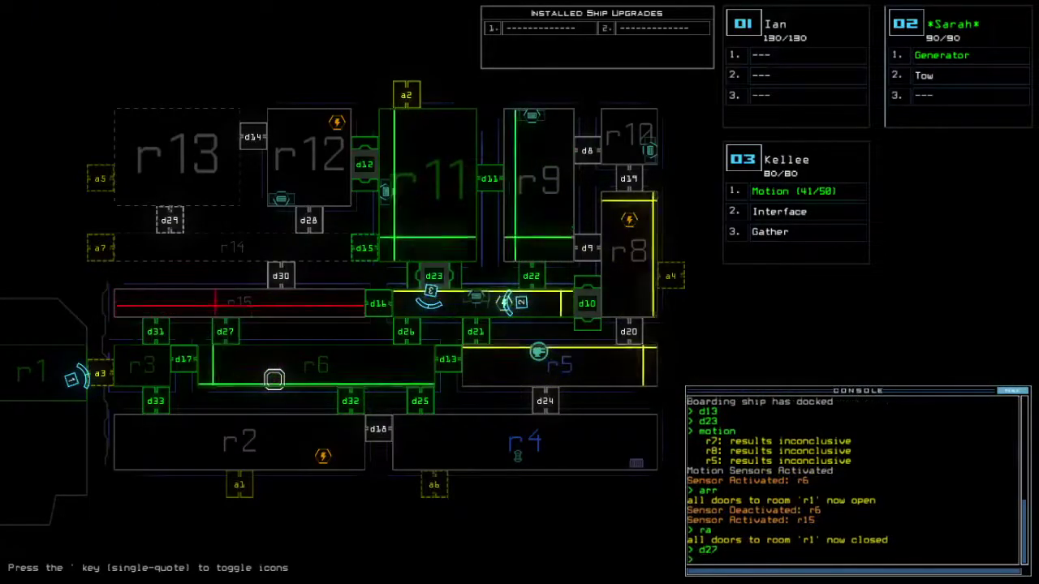
key("3")
key("Up")
key("Escape")
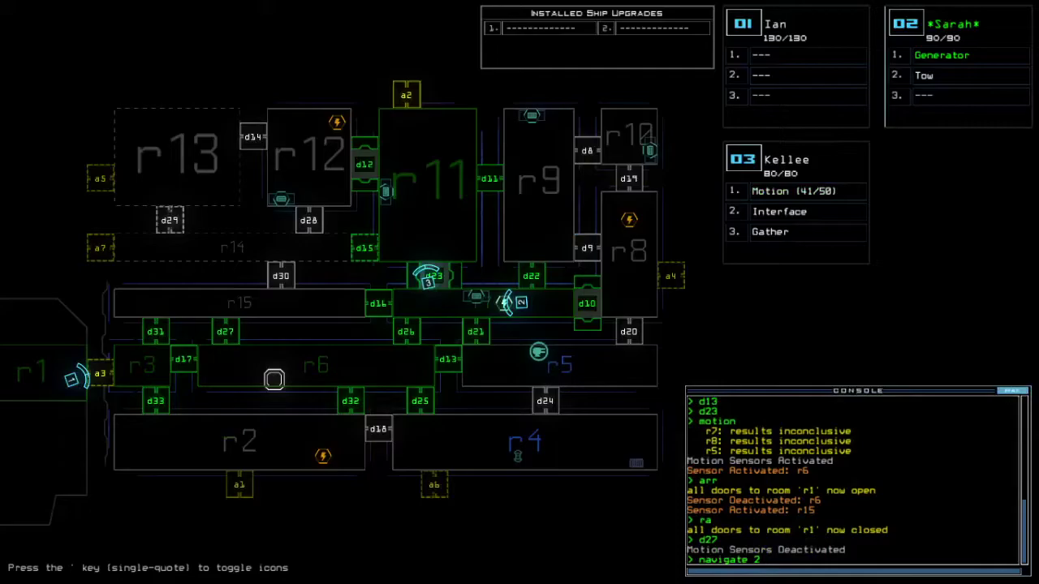
type("3dd a2")
Redock at airlock a2 and send drone 2 to drone 3's room r12
key("Return")
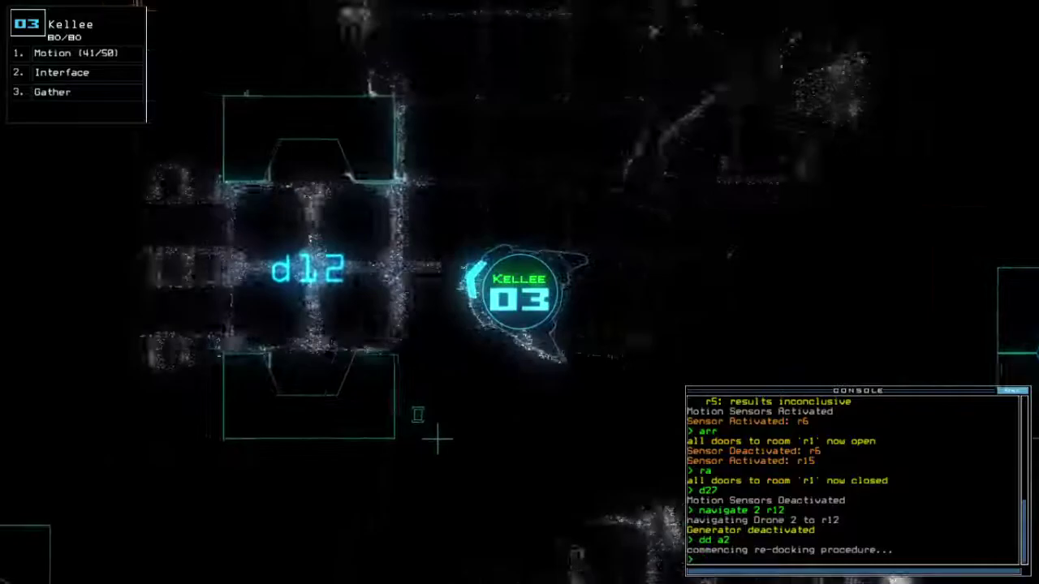
type("navigate 2")
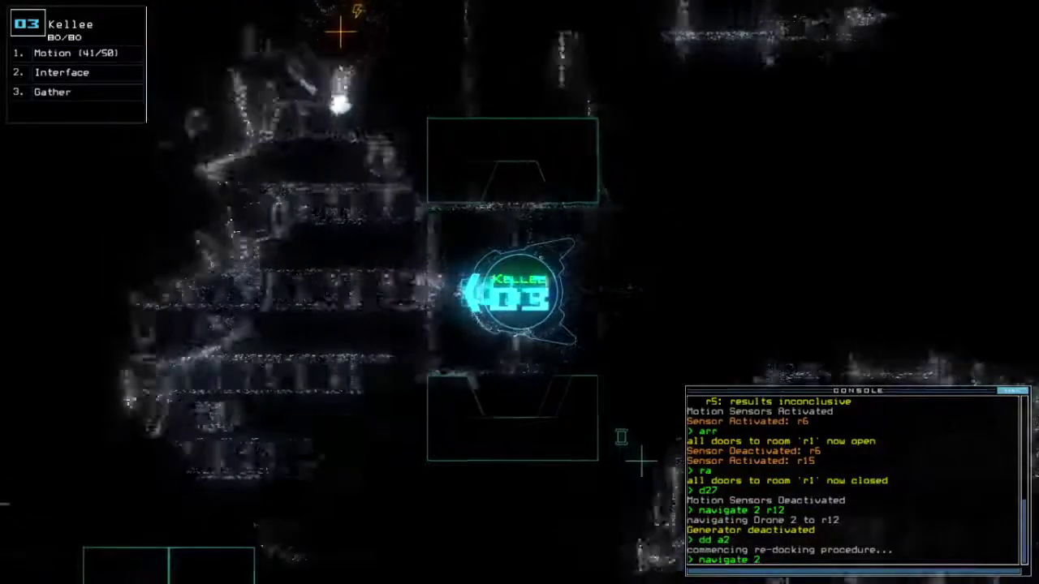
key("Return")
key("space")
type("generator 2")
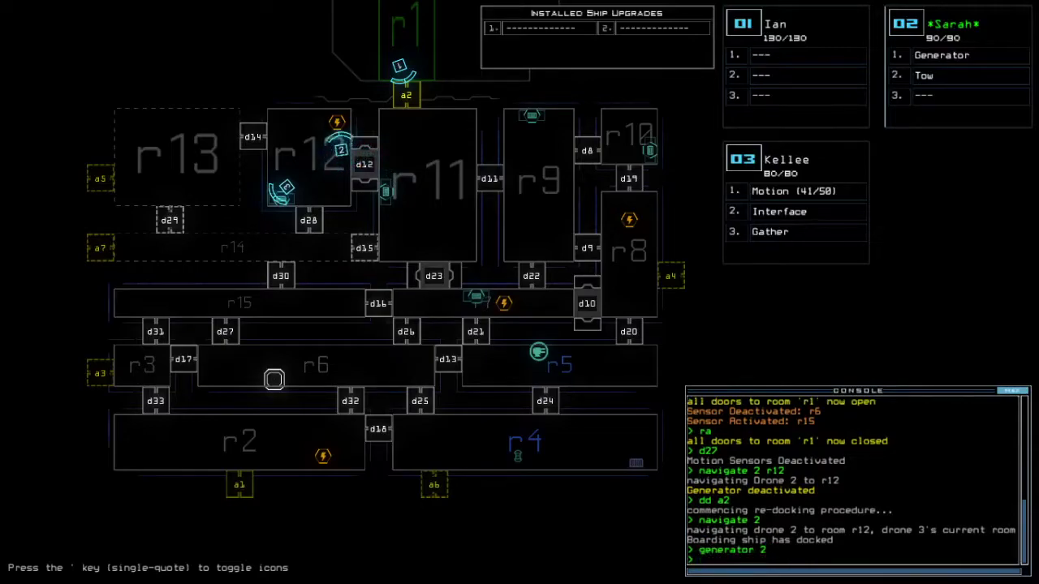
Power on drone 2's generator, switch off room defenses, and run a motion scan
key("Return")
key("space")
type("dct")
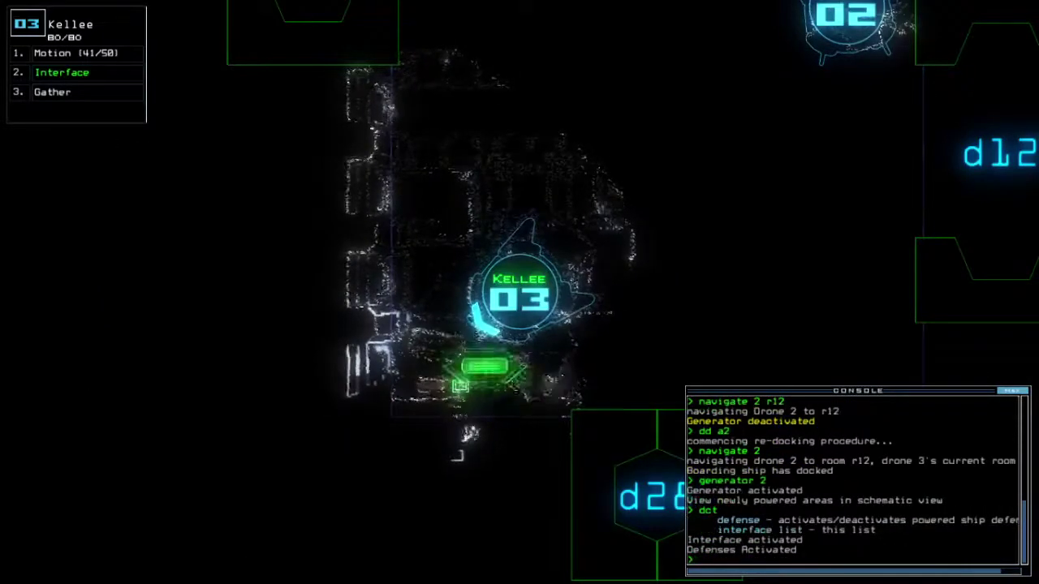
type("df")
key("Return")
key("space")
key("Return")
key("space")
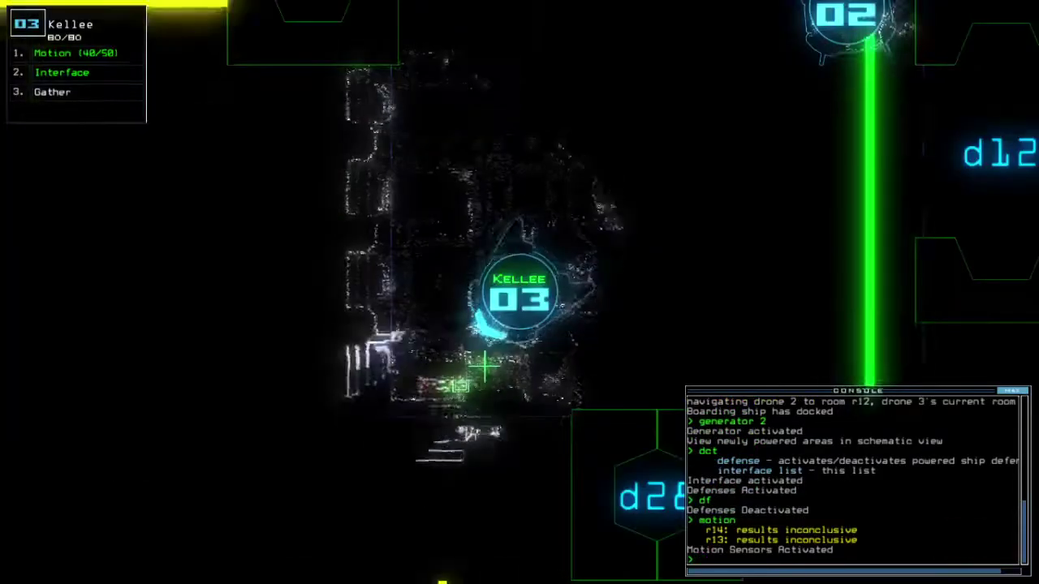
type("d28")
Open doors d28 and d30 for drone 3, checking the schematic
key("Return")
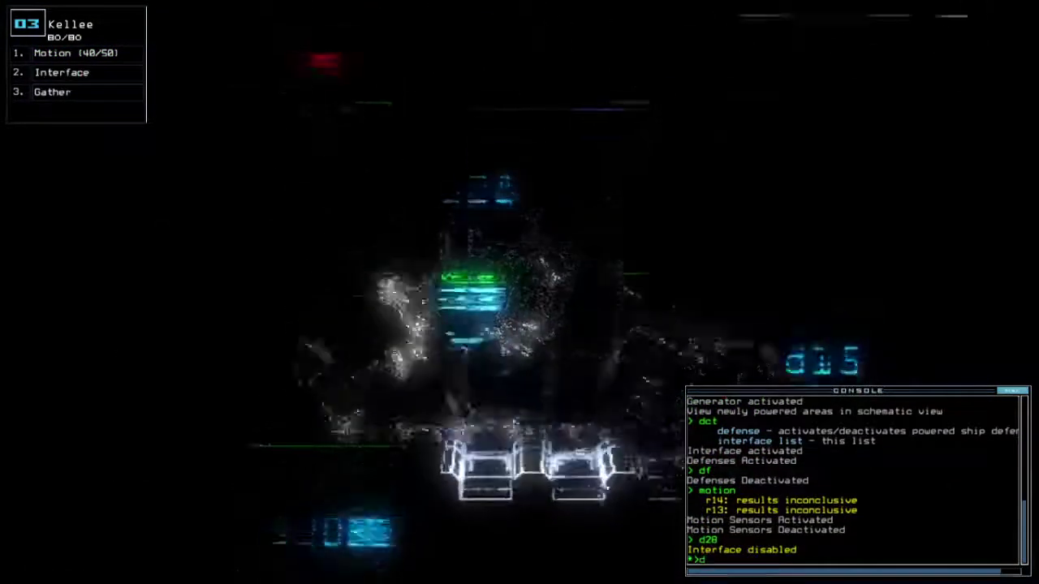
type("d30")
key("Return")
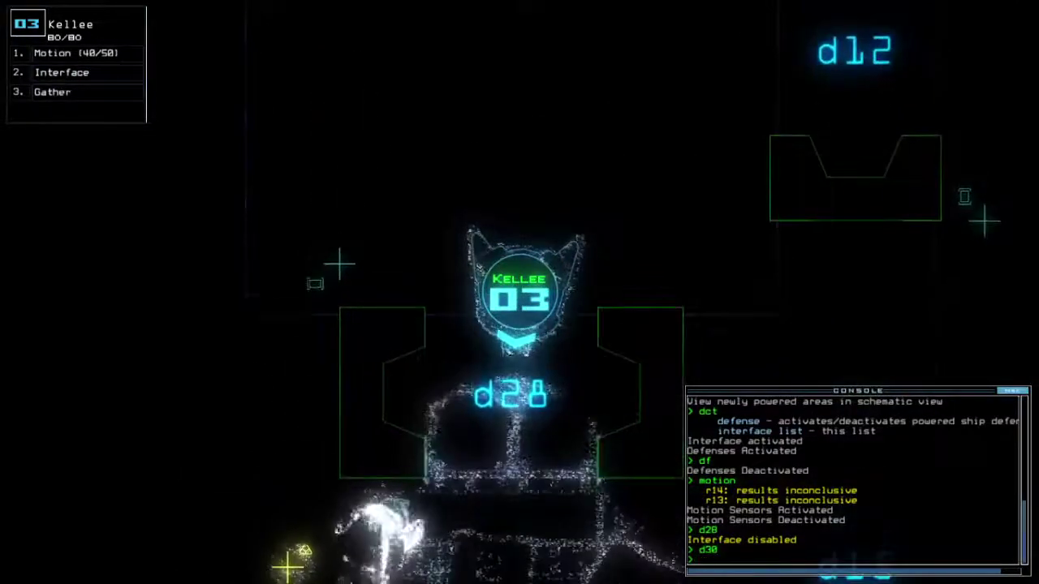
type("28")
key("Return")
key("space")
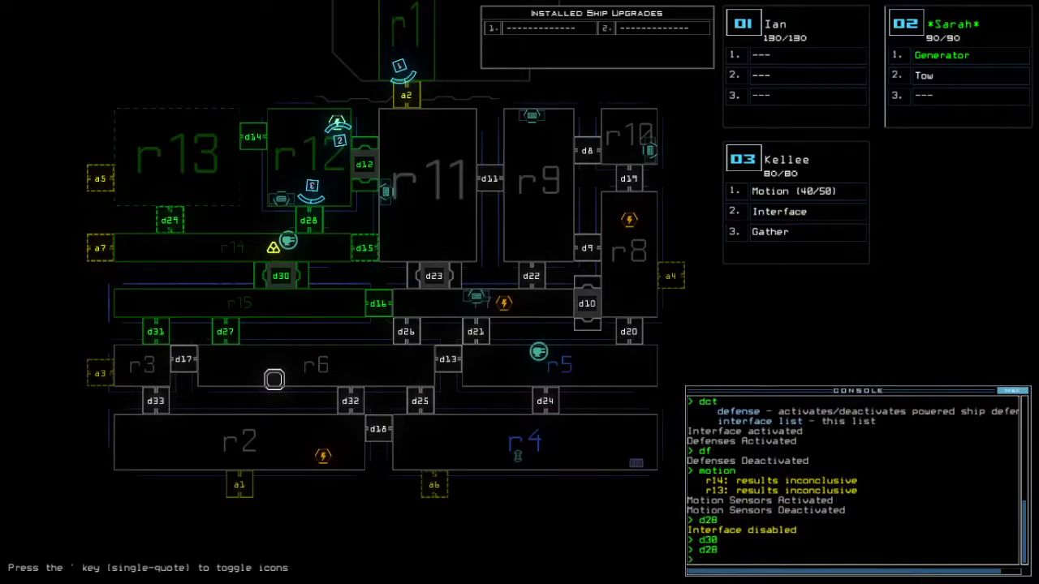
key("space")
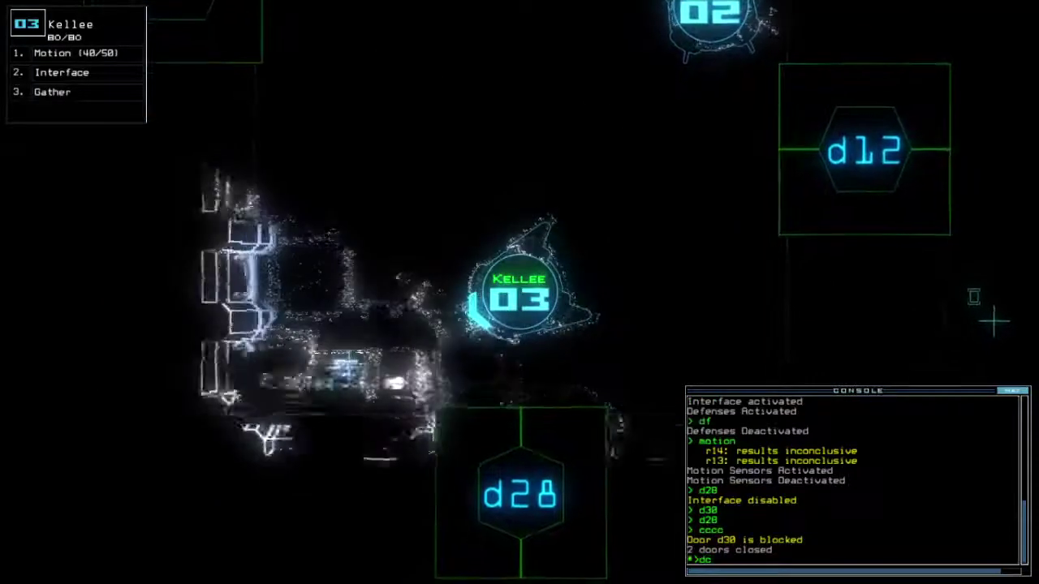
type("dct")
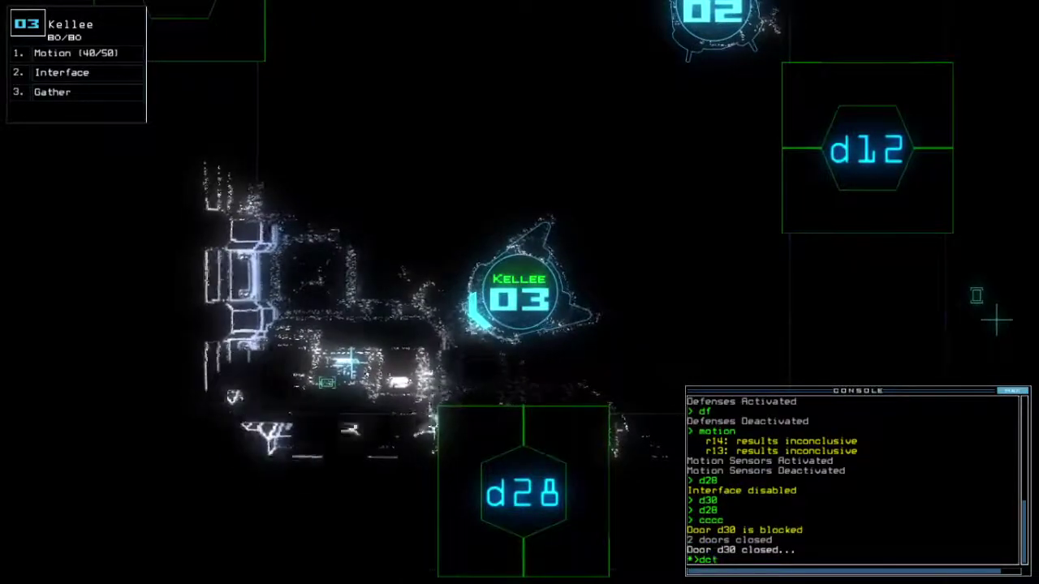
Trigger room r14's defenses to kill the enemy, switch them off, and toggle door d28
key("Return")
key("Return")
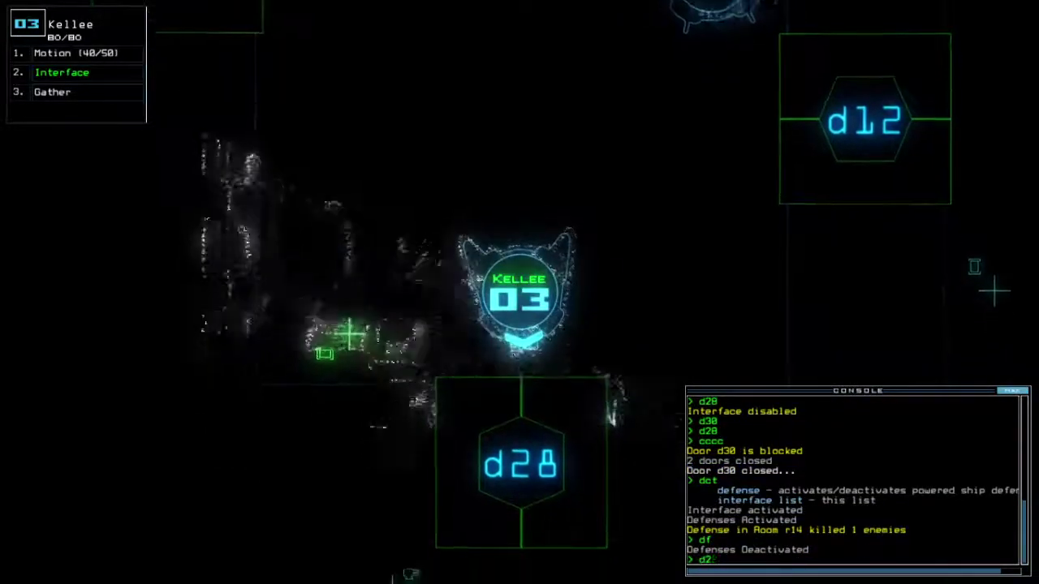
type("d28")
key("Return")
key("Up")
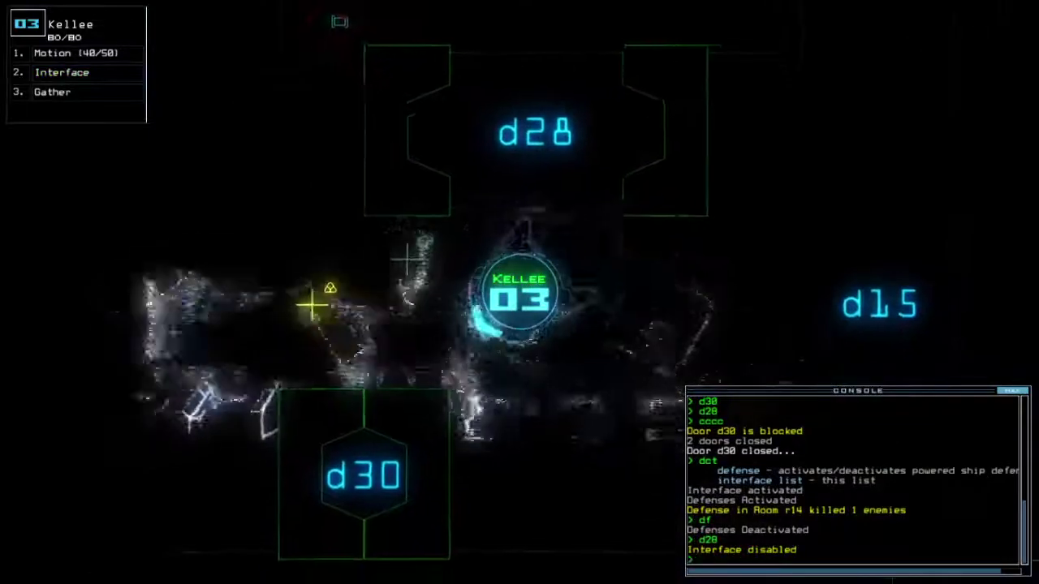
Collect the remaining scrap, open all doors to room r1, and send drone 1 toward d12
key("Left")
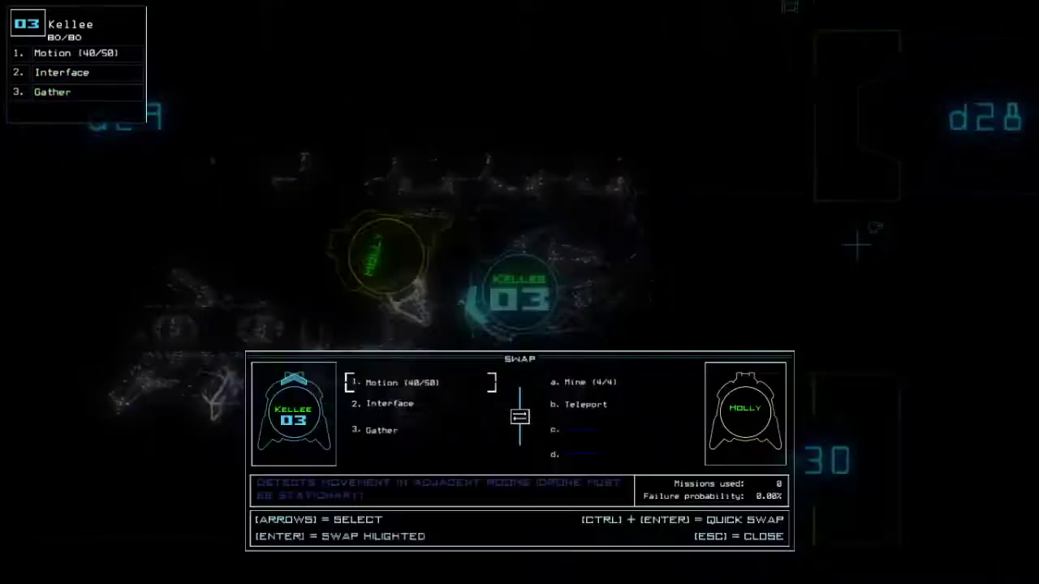
key("Escape")
key("space")
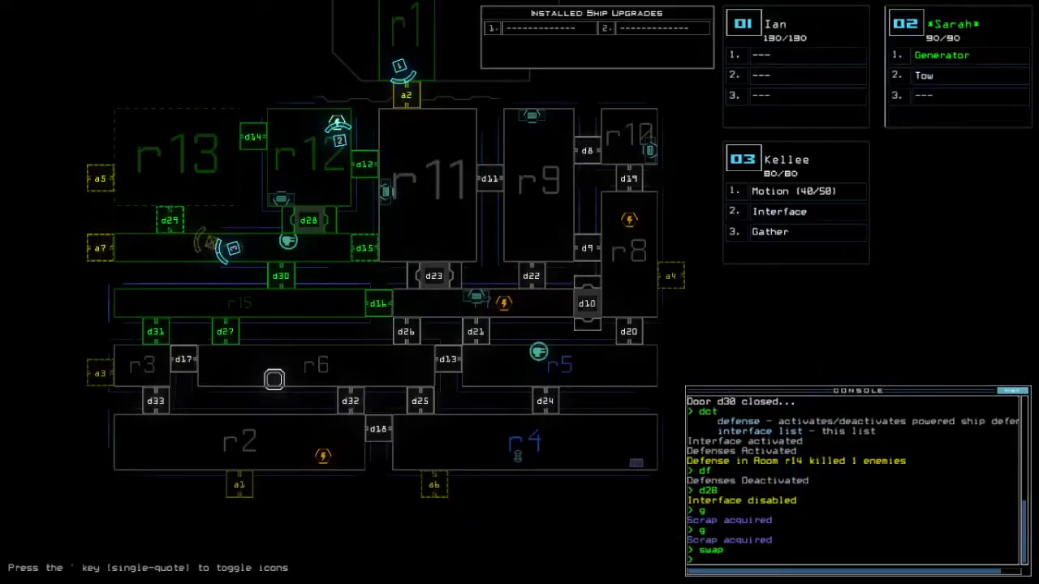
type("1")
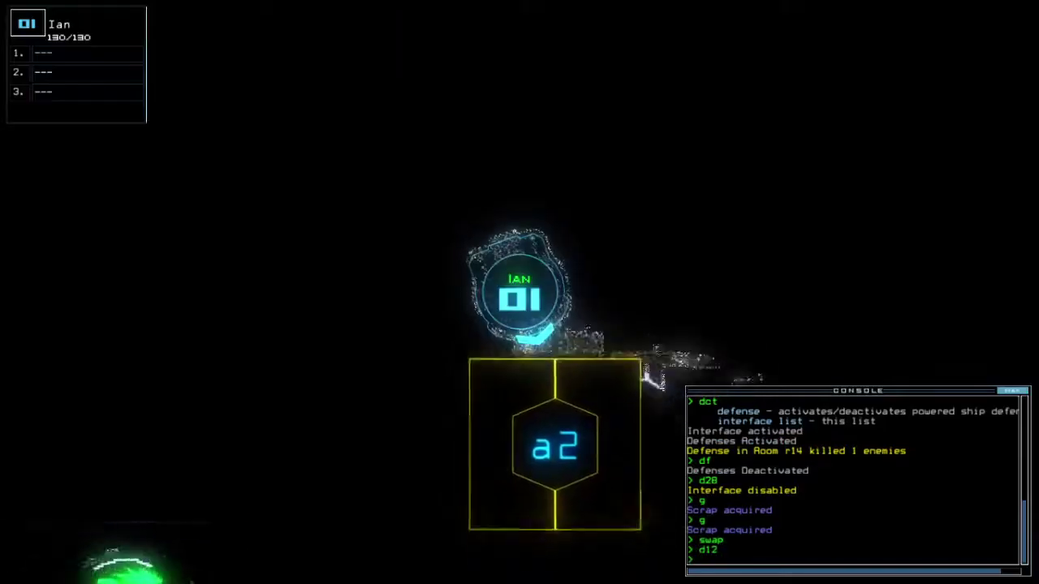
type("arr")
key("Return")
key("Down")
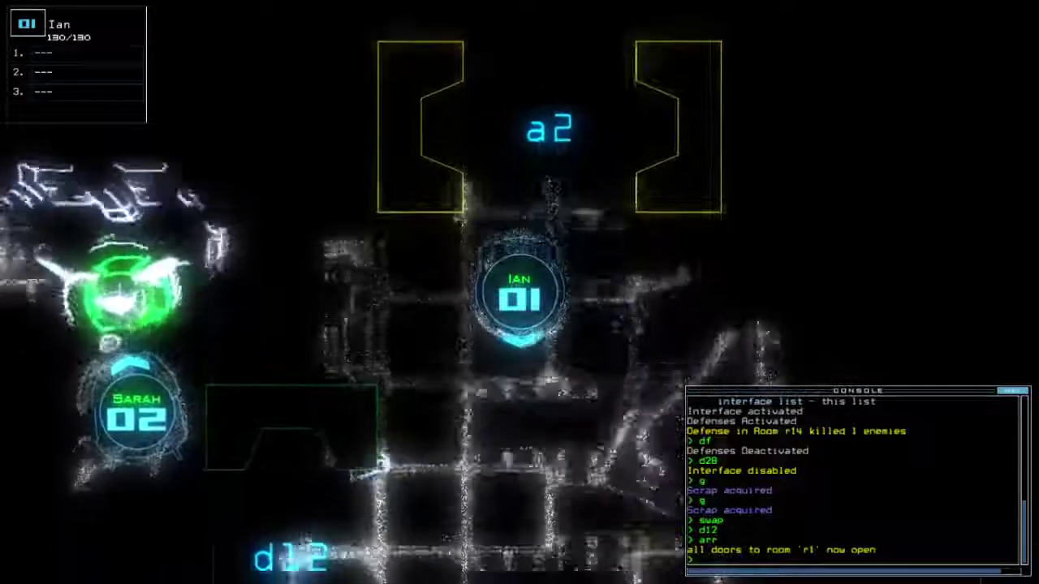
type("swap")
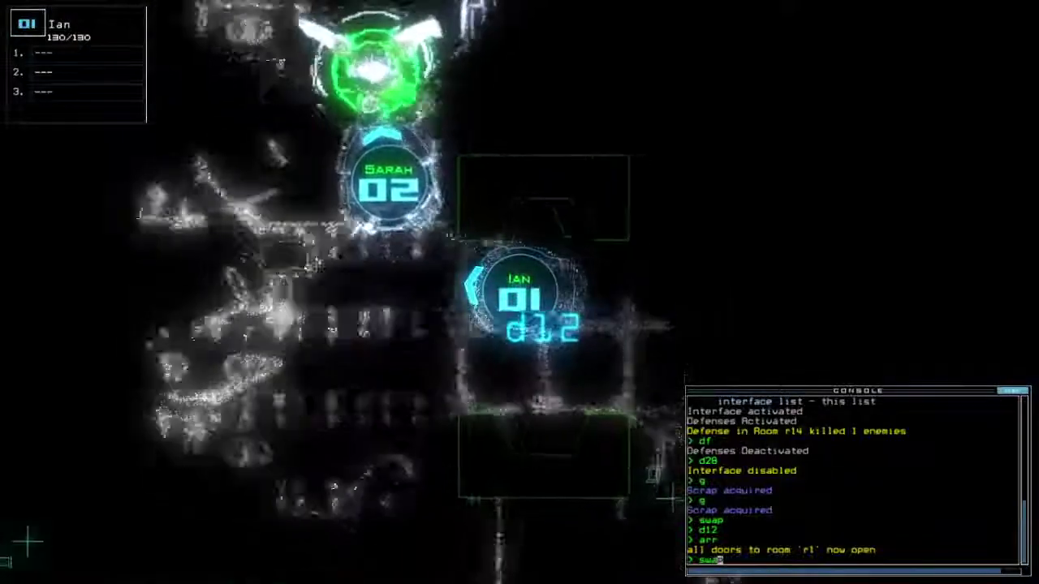
Move the Tow upgrade to drone 1 and restart drone 2's generator
key("Return")
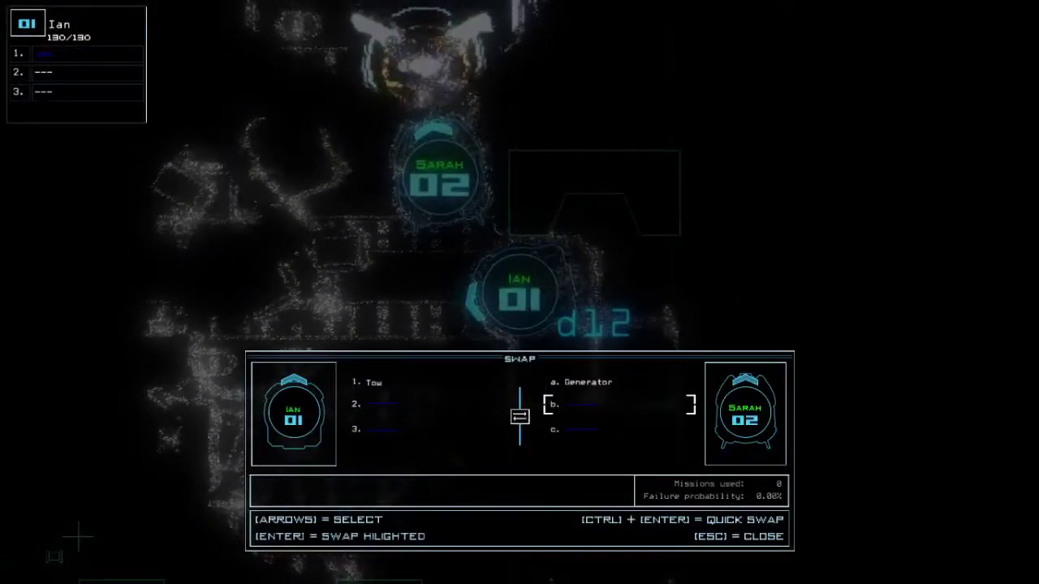
key("Escape")
type("generator 2")
key("Return")
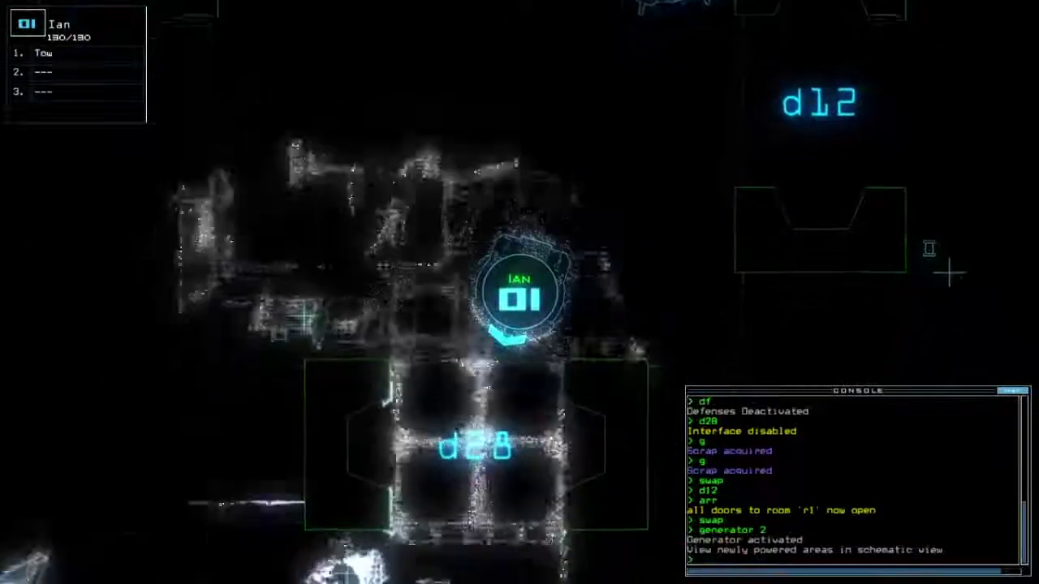
type("tow")
key("Return")
key("space")
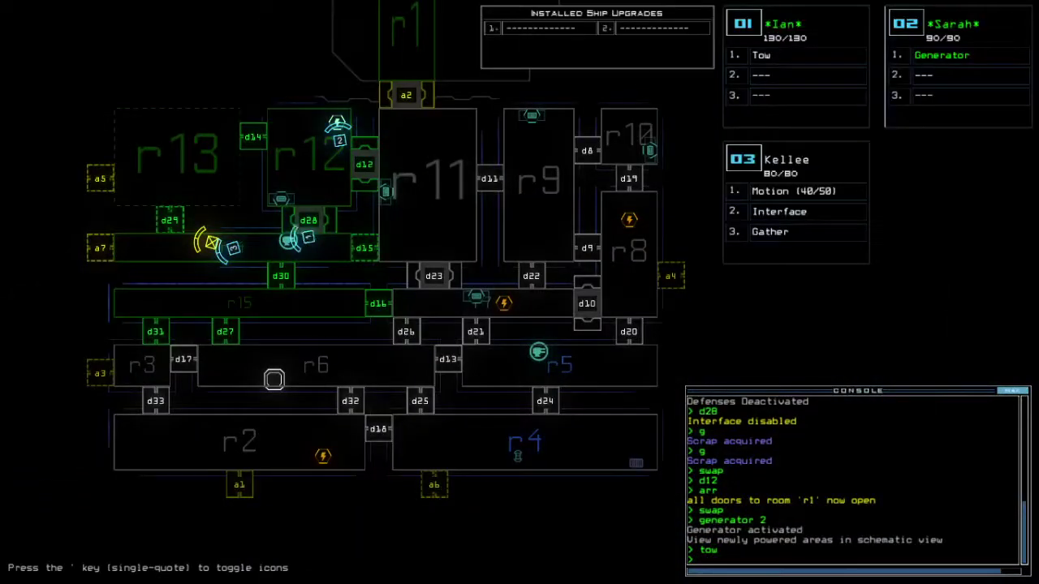
key("space")
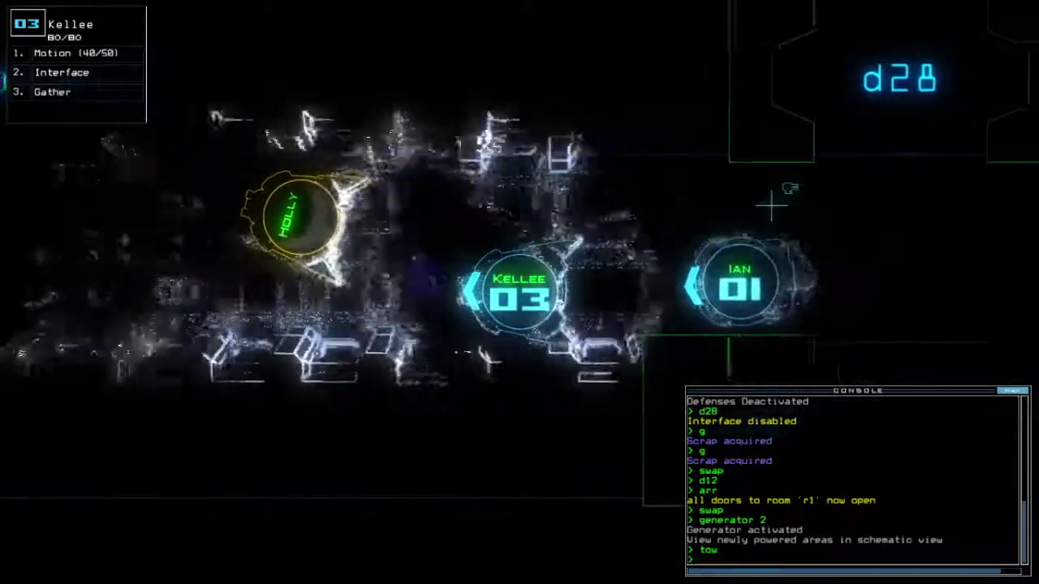
type("swap")
Give drone 1 the Interface upgrade and drone 3 the Teleport upgrade
key("Return")
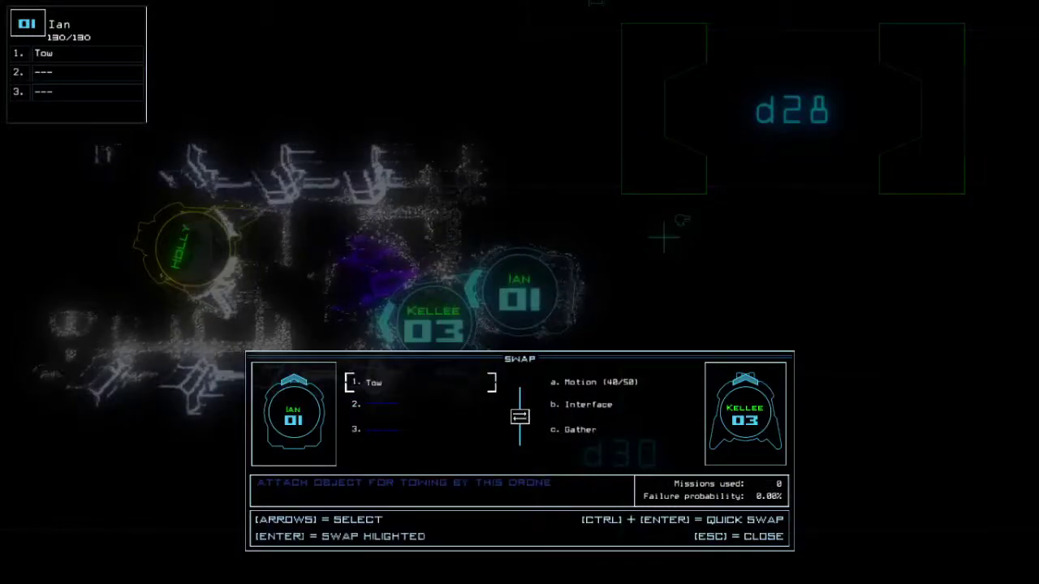
key("Return")
type("3")
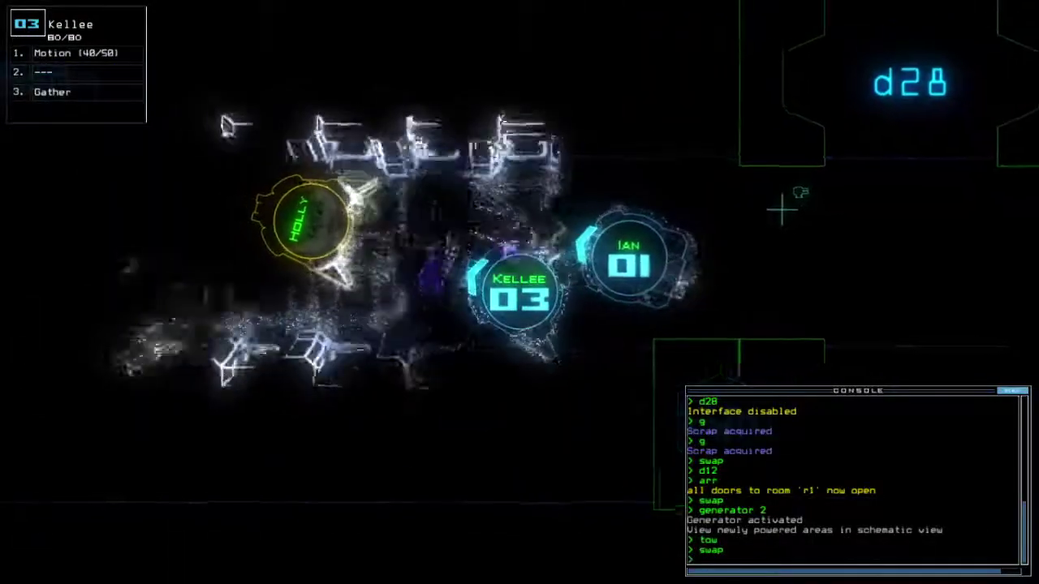
type("ap")
key("Return")
key("Escape")
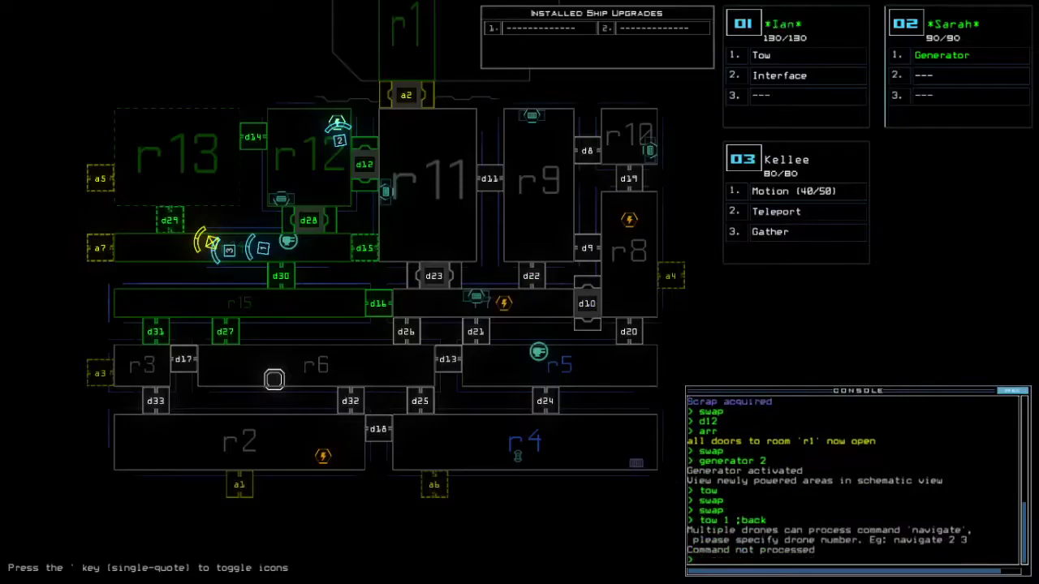
Tow drone Holly, send drone 1 back to room r1, and open door d14
key("ctrl")
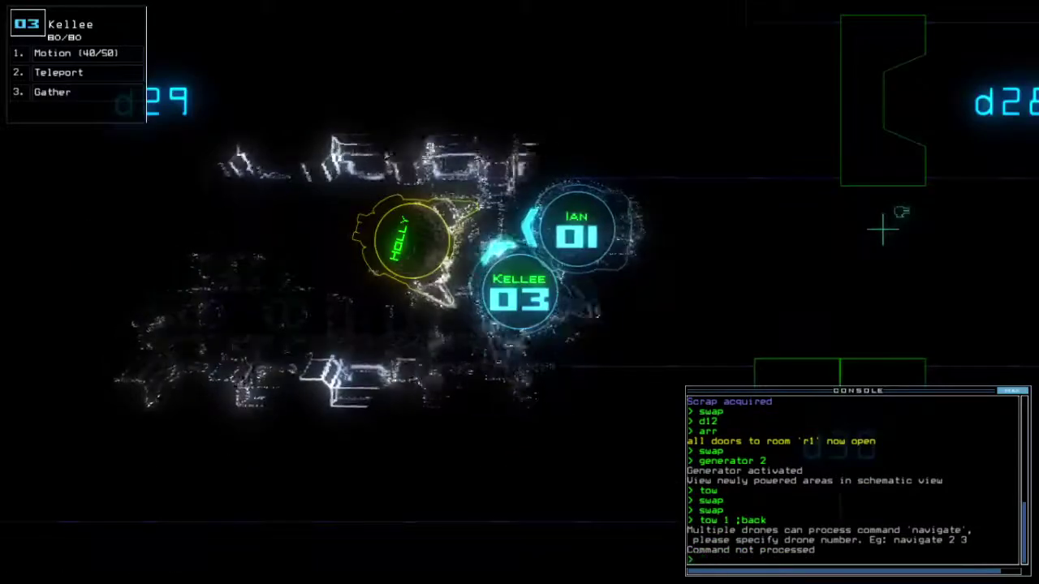
type("back 1")
key("Return")
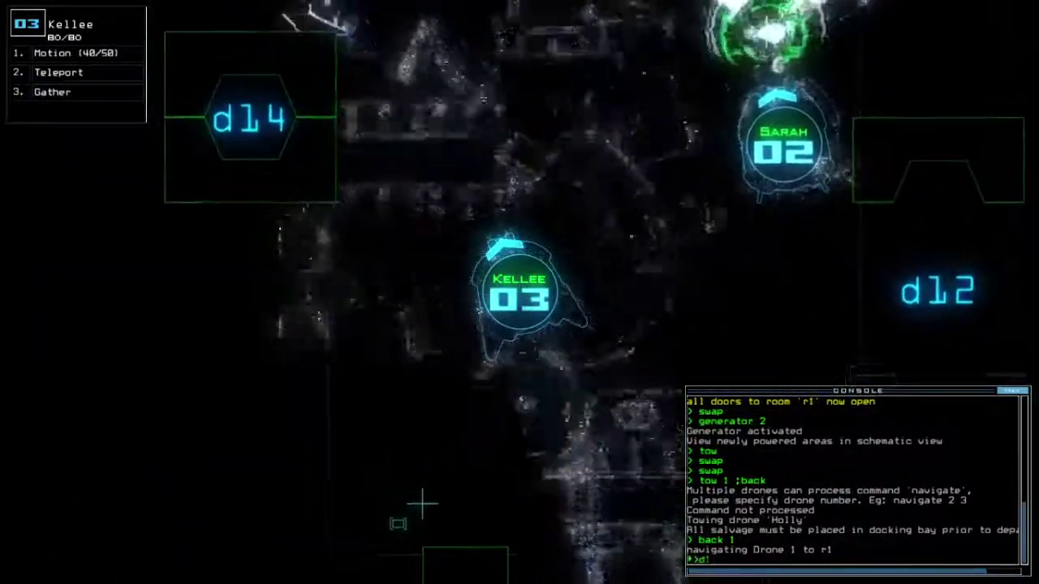
type("d14")
key("Return")
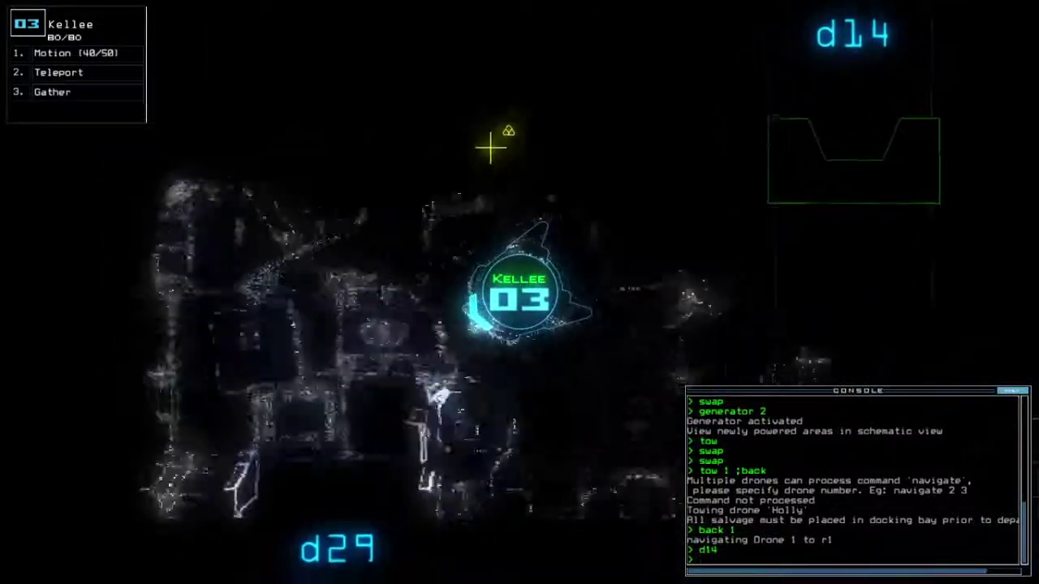
type("i")
List room r13's items, gather its scrap, and send drone 2 back to r1
key("Return")
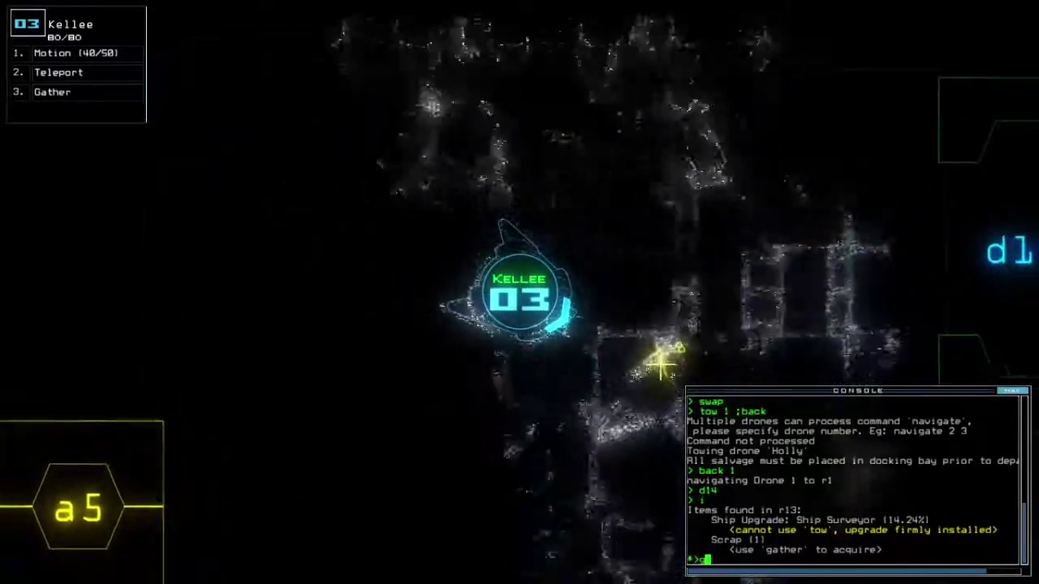
type("g")
key("Return")
type("back 2")
key("Return")
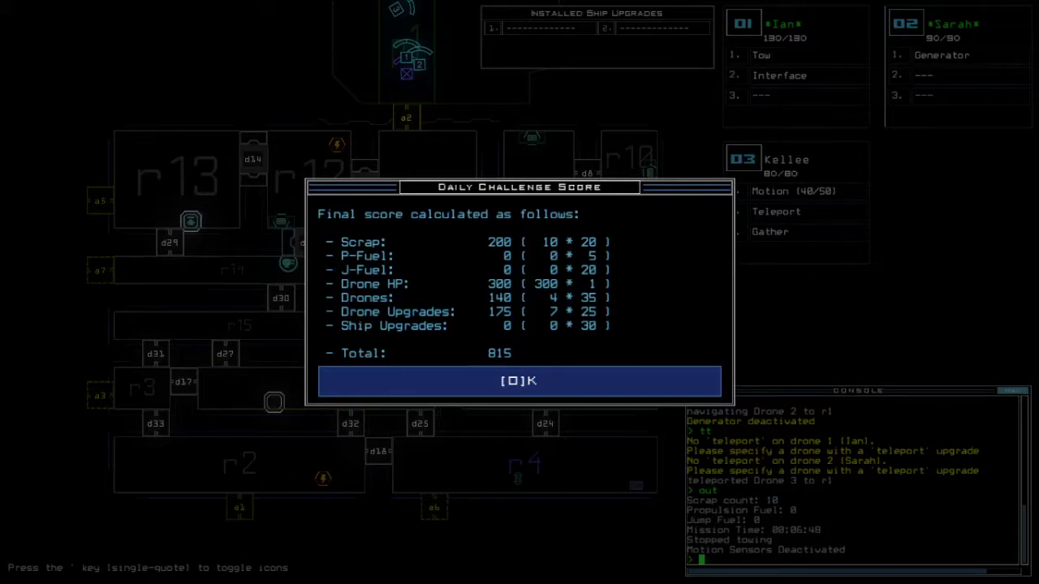
Dismiss the score summary to show the 07/03/2021 daily leaderboard, with 815 ranked second
key("o")
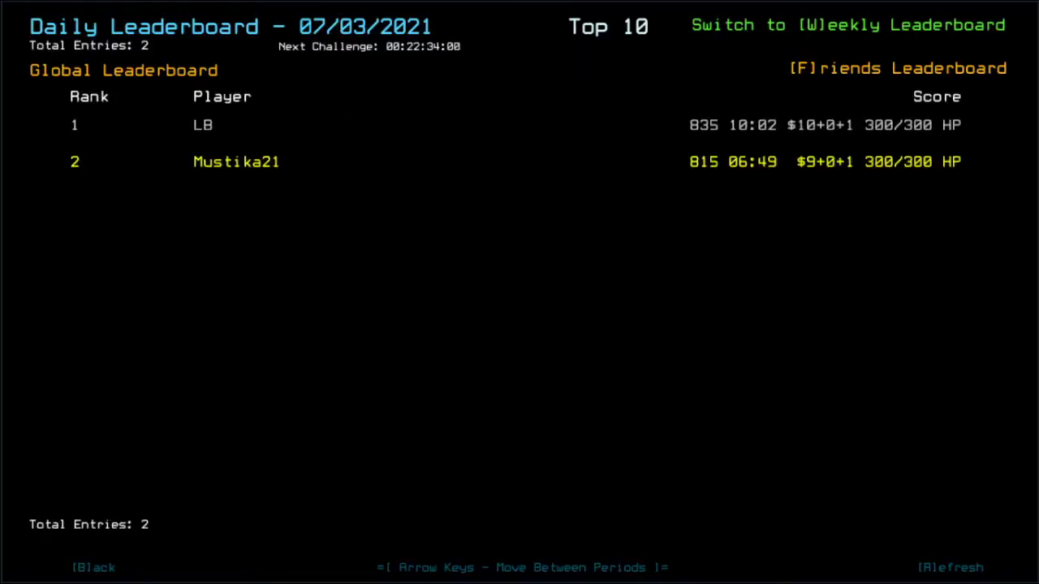